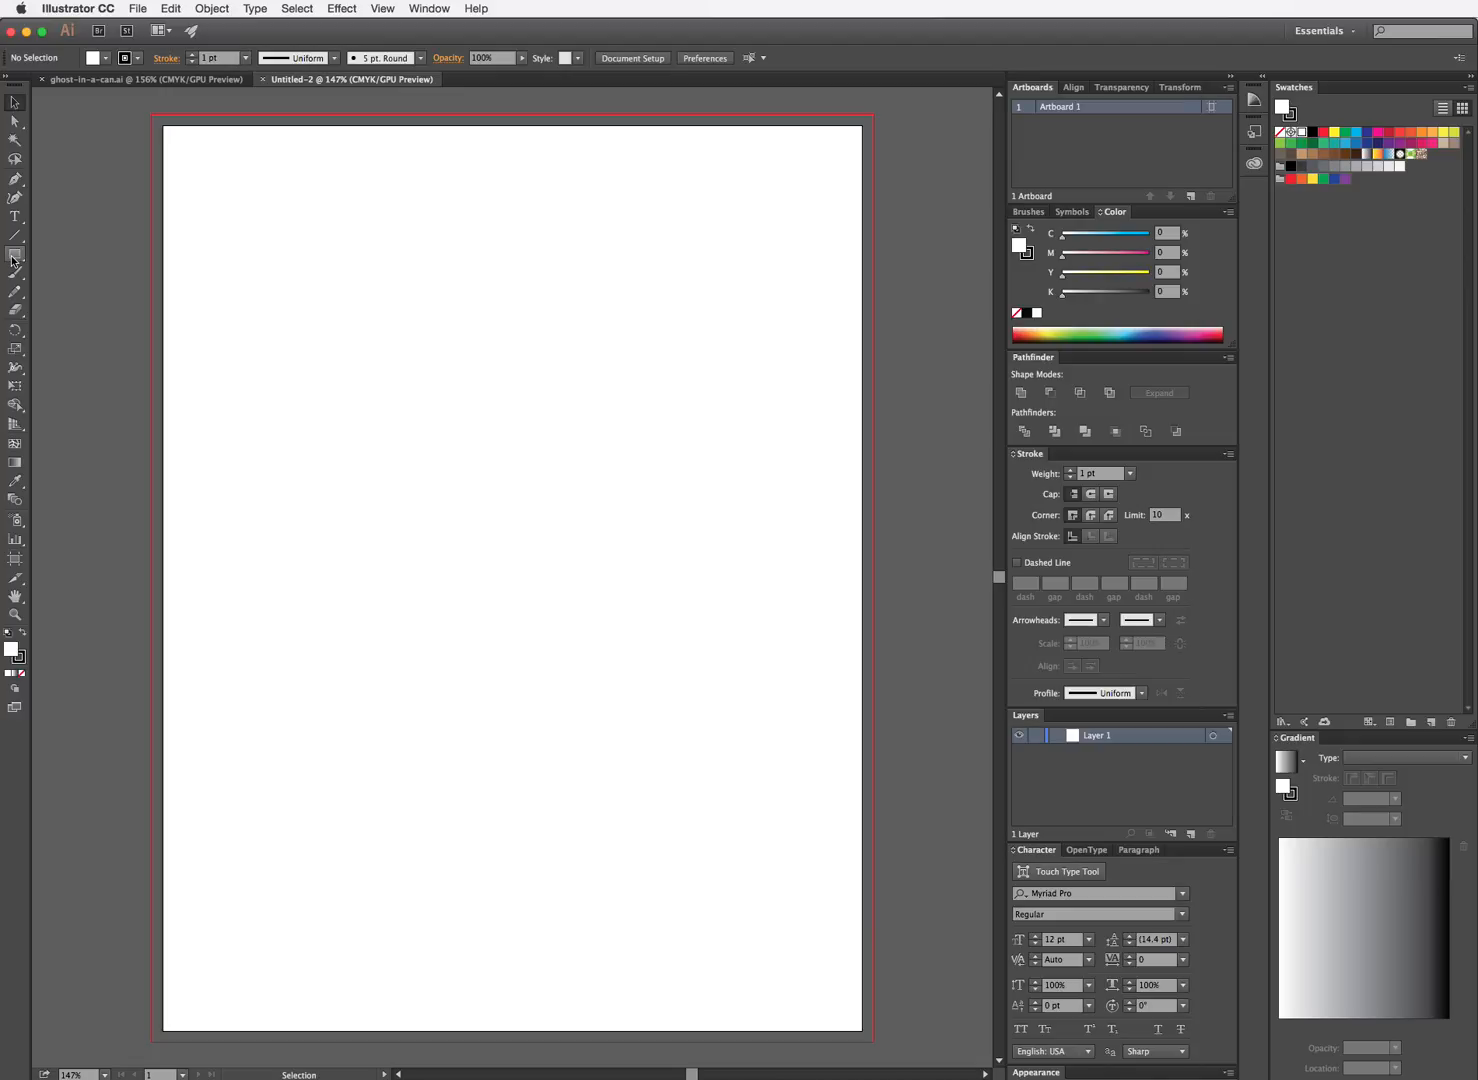
Set up the Rectangle tool with no stroke and a dark grey fill of 666666
{"action": "left_click", "coordinate": [14, 257]}
{"action": "left_click", "coordinate": [21, 660]}
{"action": "left_click", "coordinate": [21, 673]}
{"action": "double_click", "coordinate": [10, 650]}
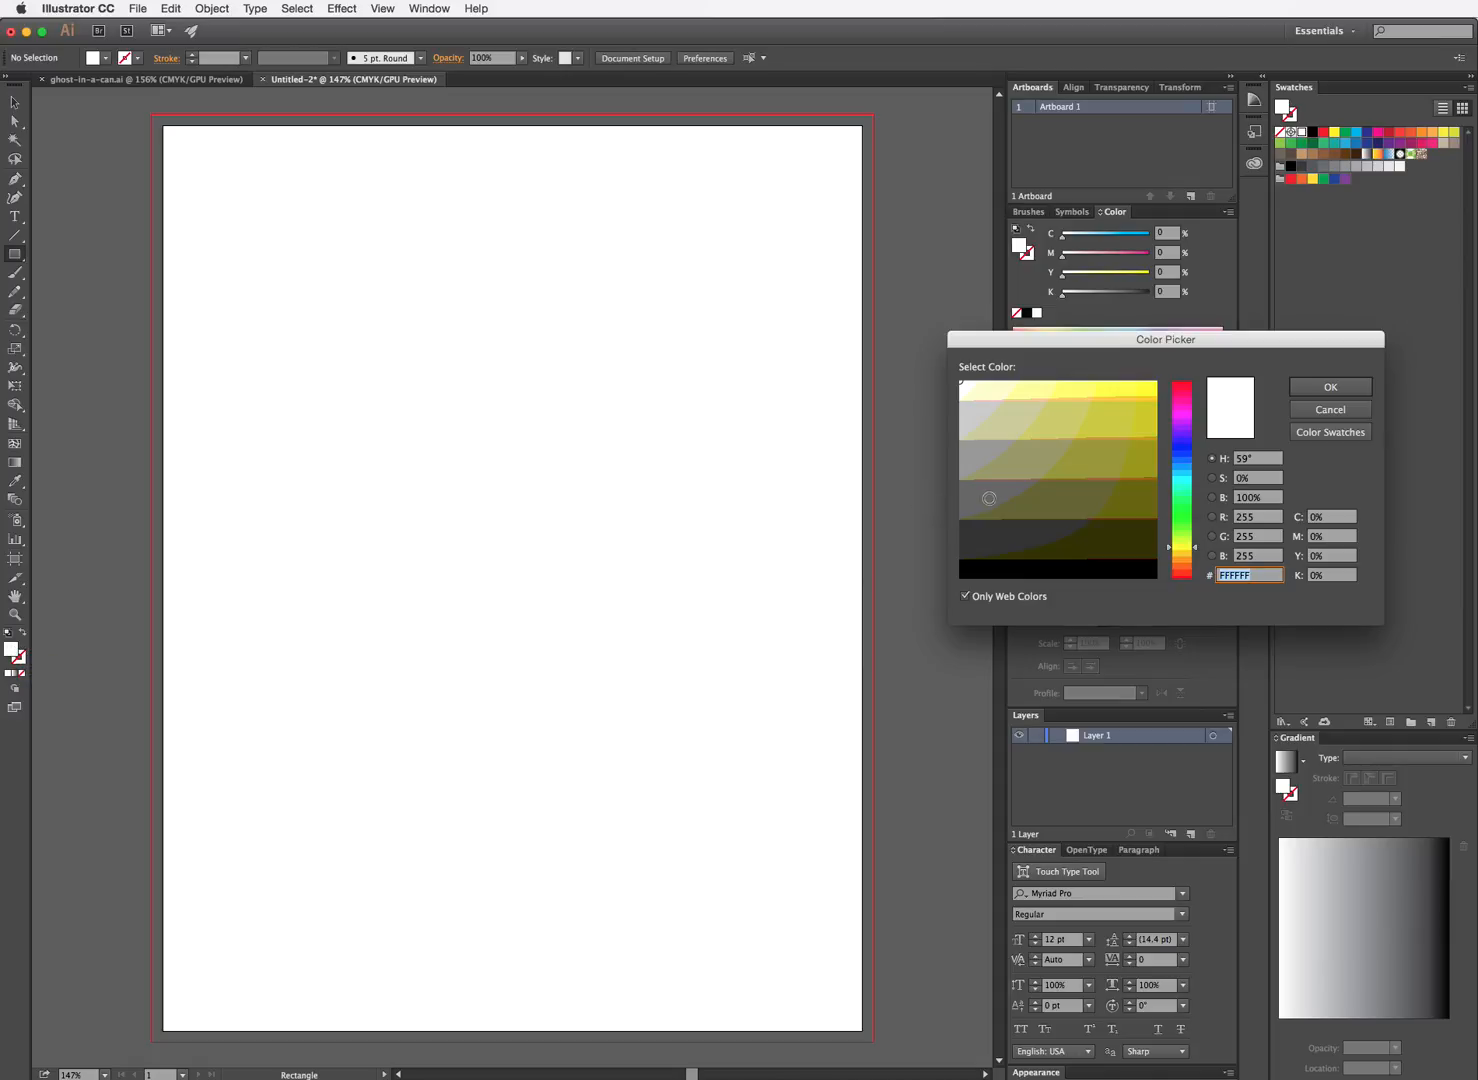
{"action": "left_click", "coordinate": [986, 496]}
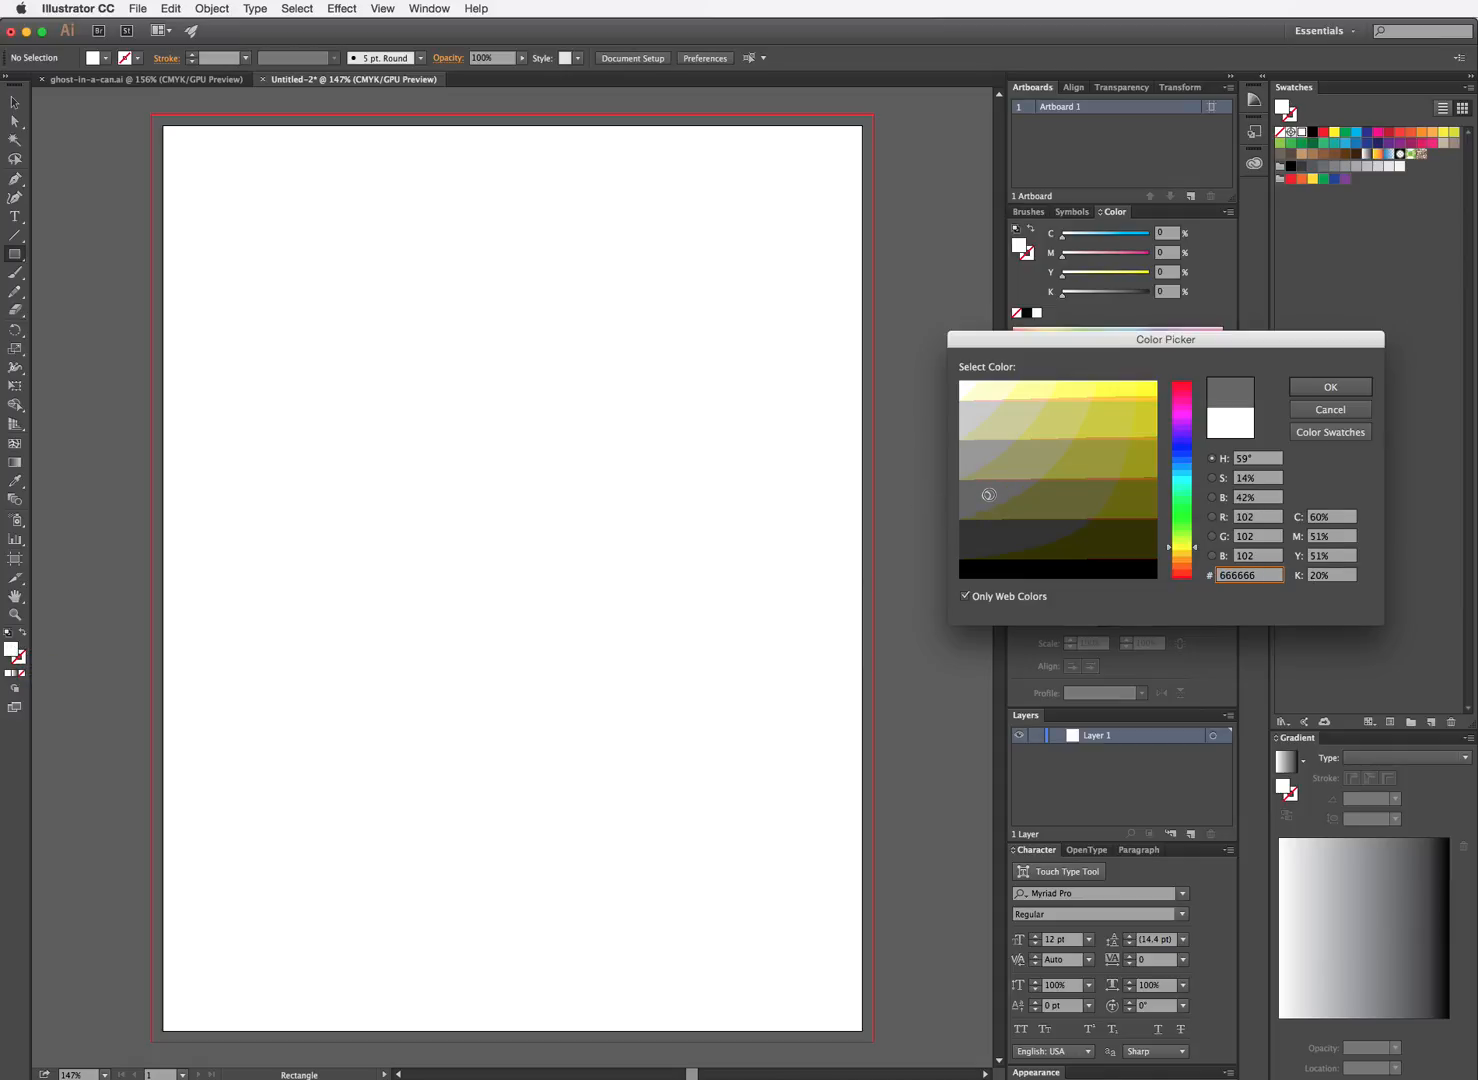
{"action": "left_click", "coordinate": [1346, 391]}
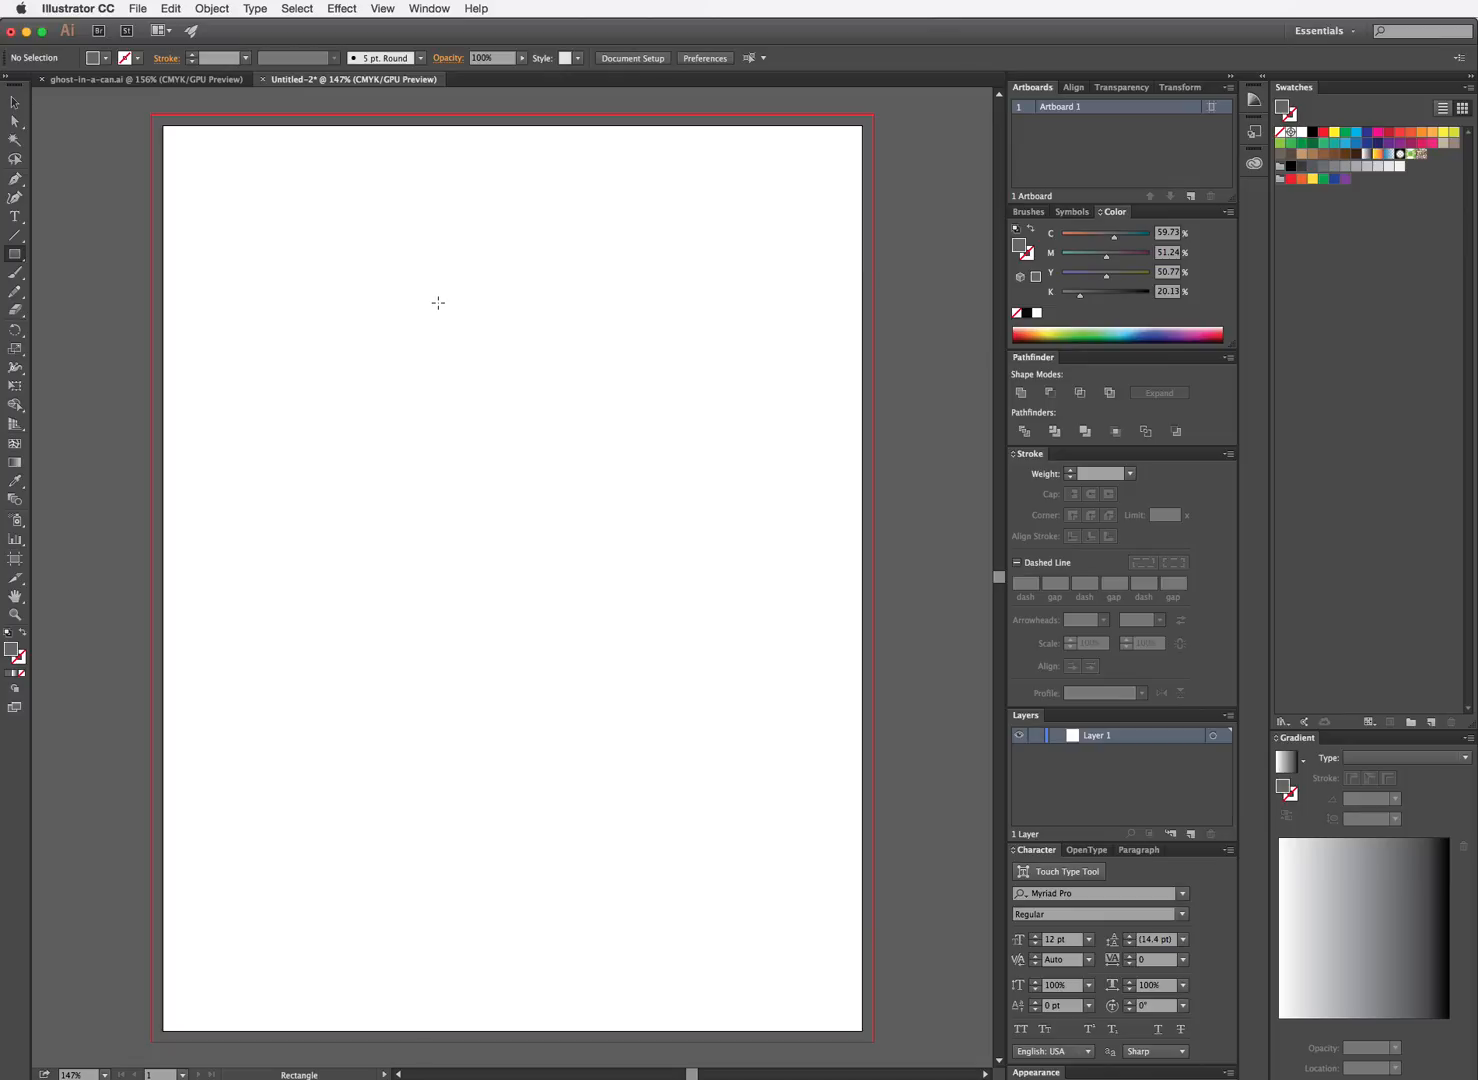
Draw a tall rectangle about 3.78 by 6.83 in on the artboard's right half and shift it slightly right and down
{"action": "mouse_move", "coordinate": [462, 306]}
{"action": "left_mouse_down"}
{"action": "mouse_move", "coordinate": [535, 666]}
{"action": "mouse_move", "coordinate": [636, 921]}
{"action": "mouse_move", "coordinate": [735, 929]}
{"action": "mouse_move", "coordinate": [746, 953]}
{"action": "mouse_move", "coordinate": [772, 954]}
{"action": "mouse_move", "coordinate": [785, 931]}
{"action": "mouse_move", "coordinate": [810, 941]}
{"action": "mouse_move", "coordinate": [803, 894]}
{"action": "mouse_move", "coordinate": [777, 867]}
{"action": "left_mouse_up"}
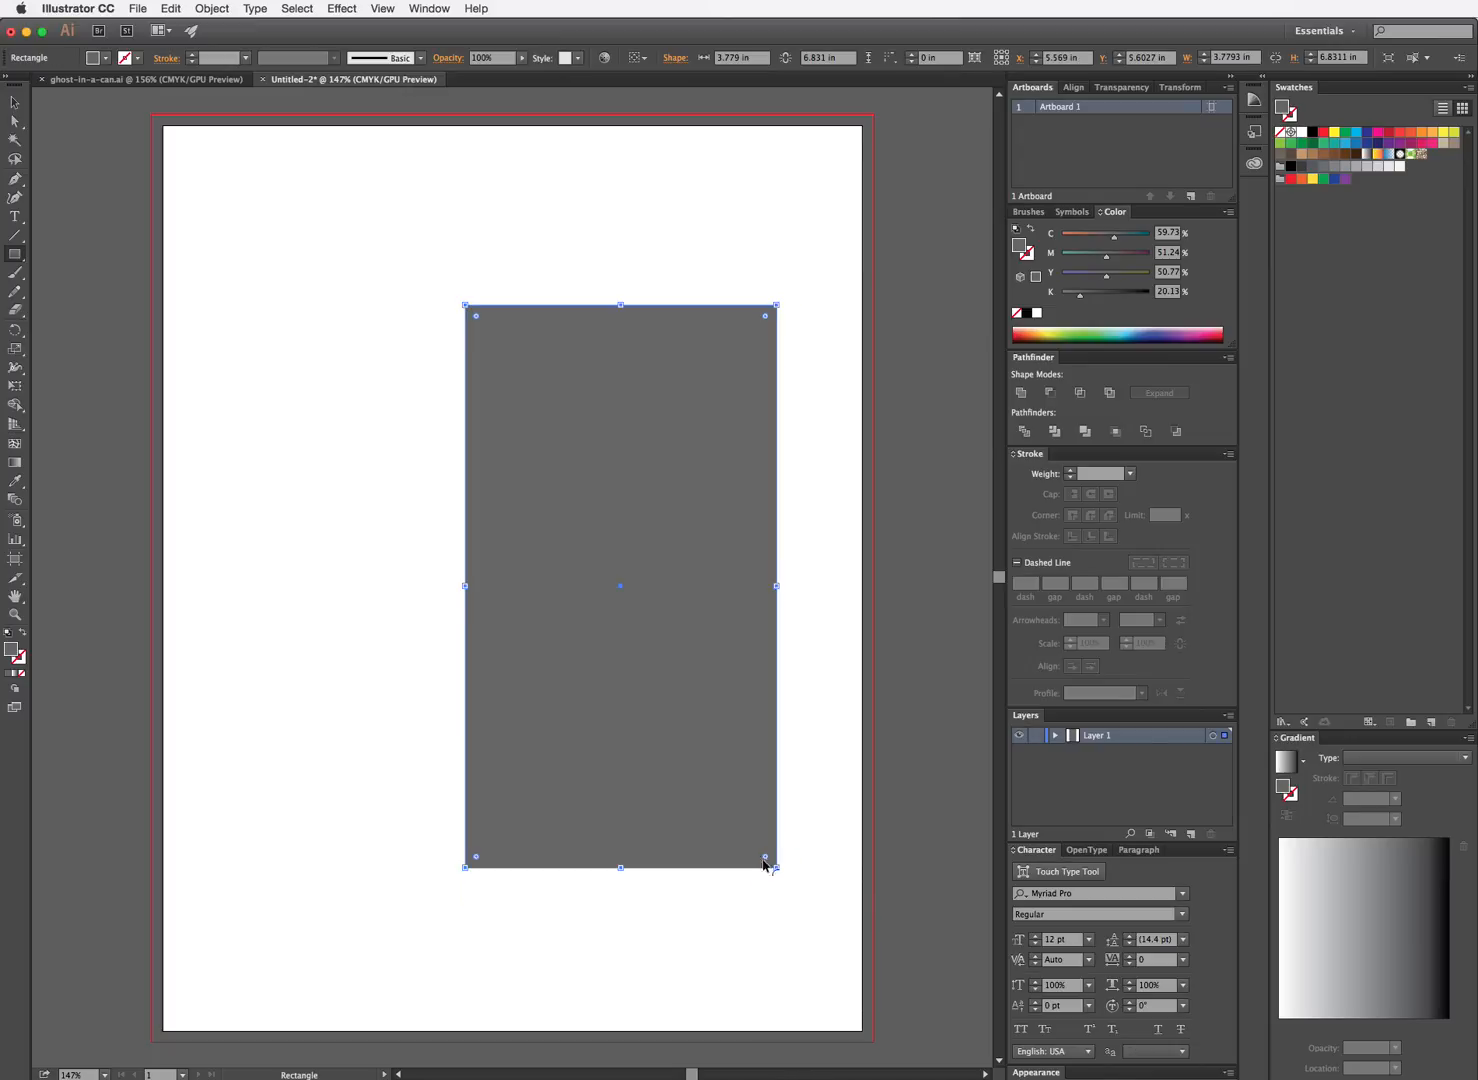
{"action": "left_click", "coordinate": [20, 104]}
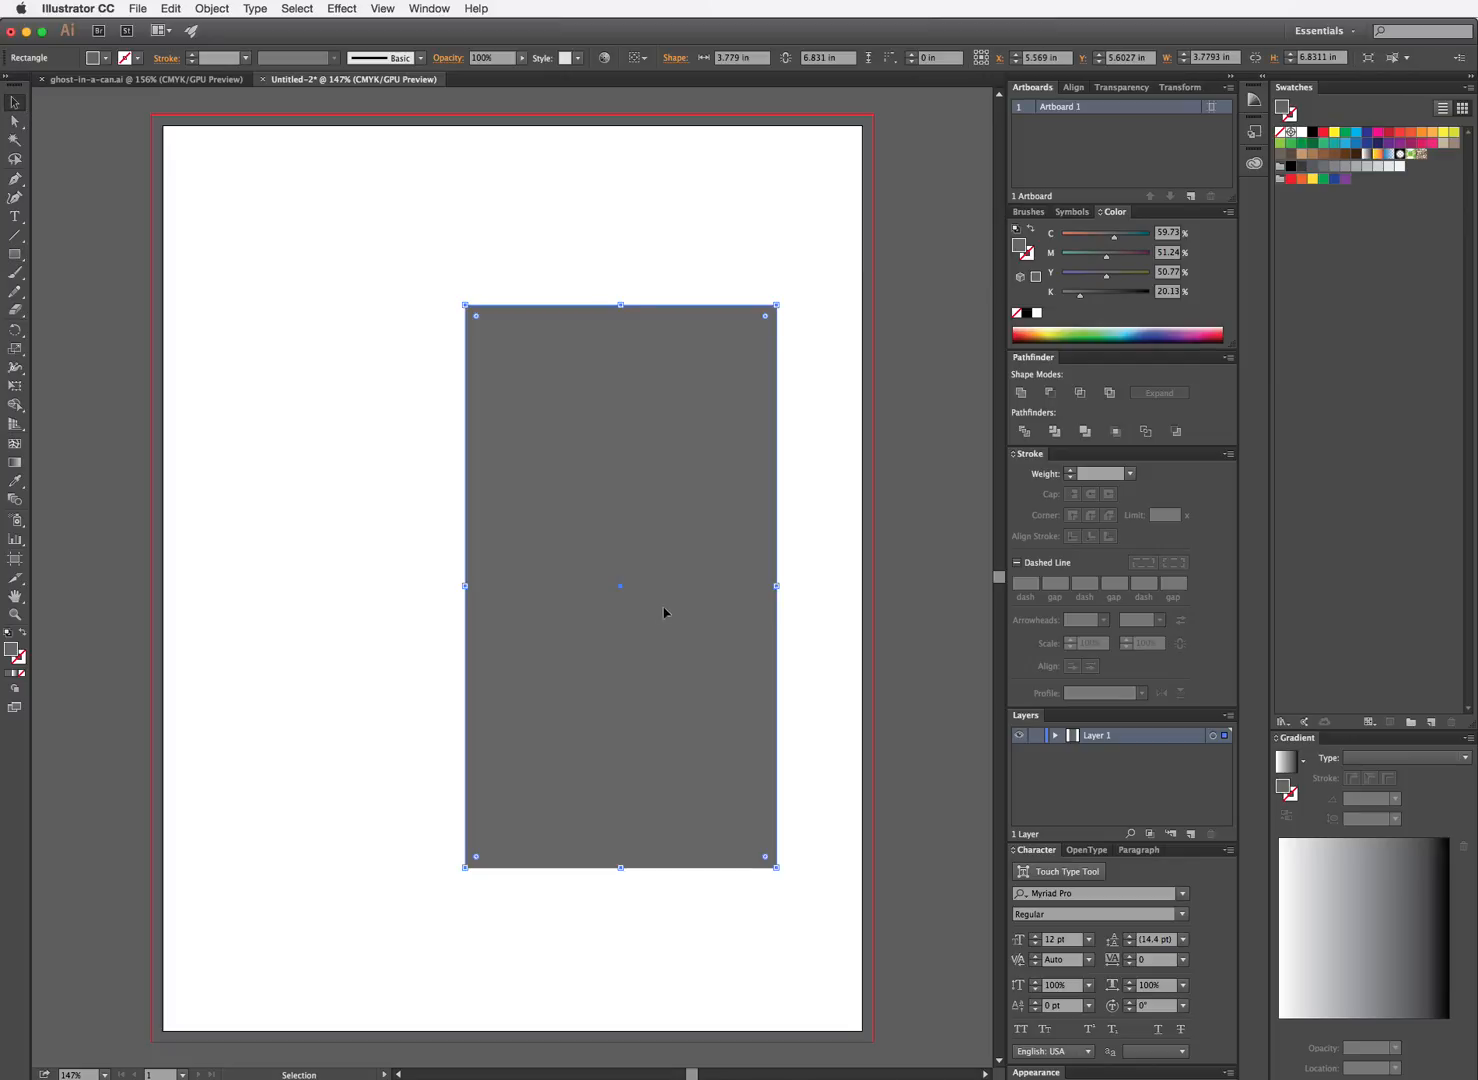
{"action": "left_click_drag", "start_coordinate": [619, 585], "coordinate": [639, 594]}
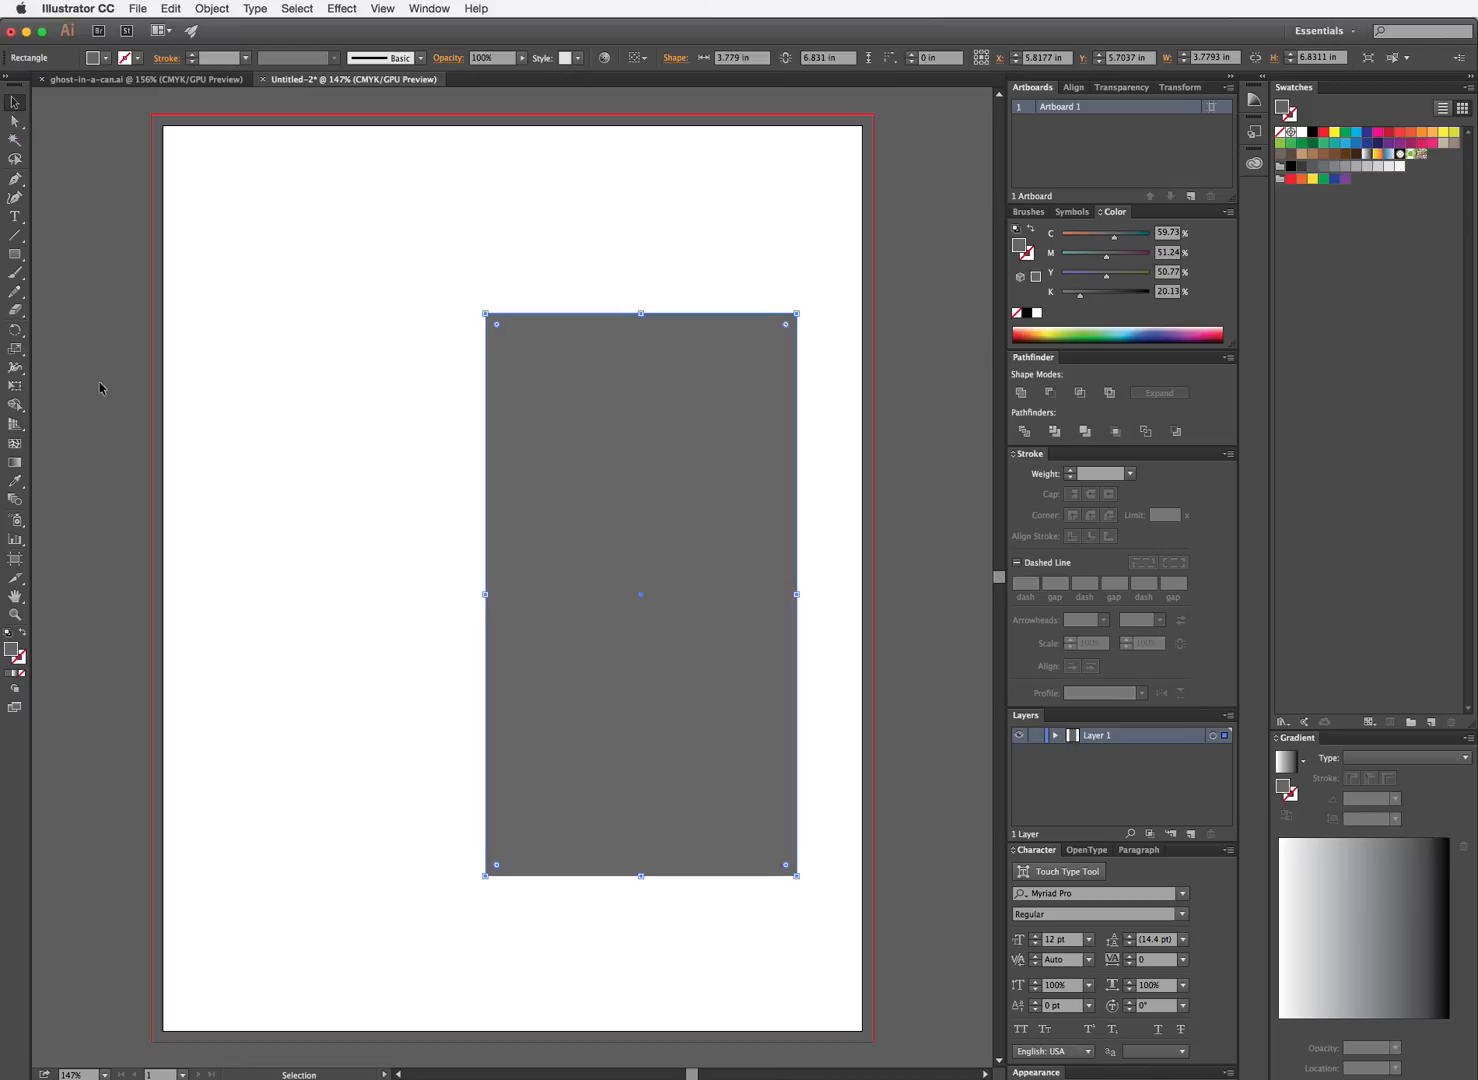
Draw a circle about 0.18 in wide centered on the rectangle's upper-right corner and duplicate it onto the lower-right corner
{"action": "left_click_drag", "start_coordinate": [18, 258], "coordinate": [97, 291]}
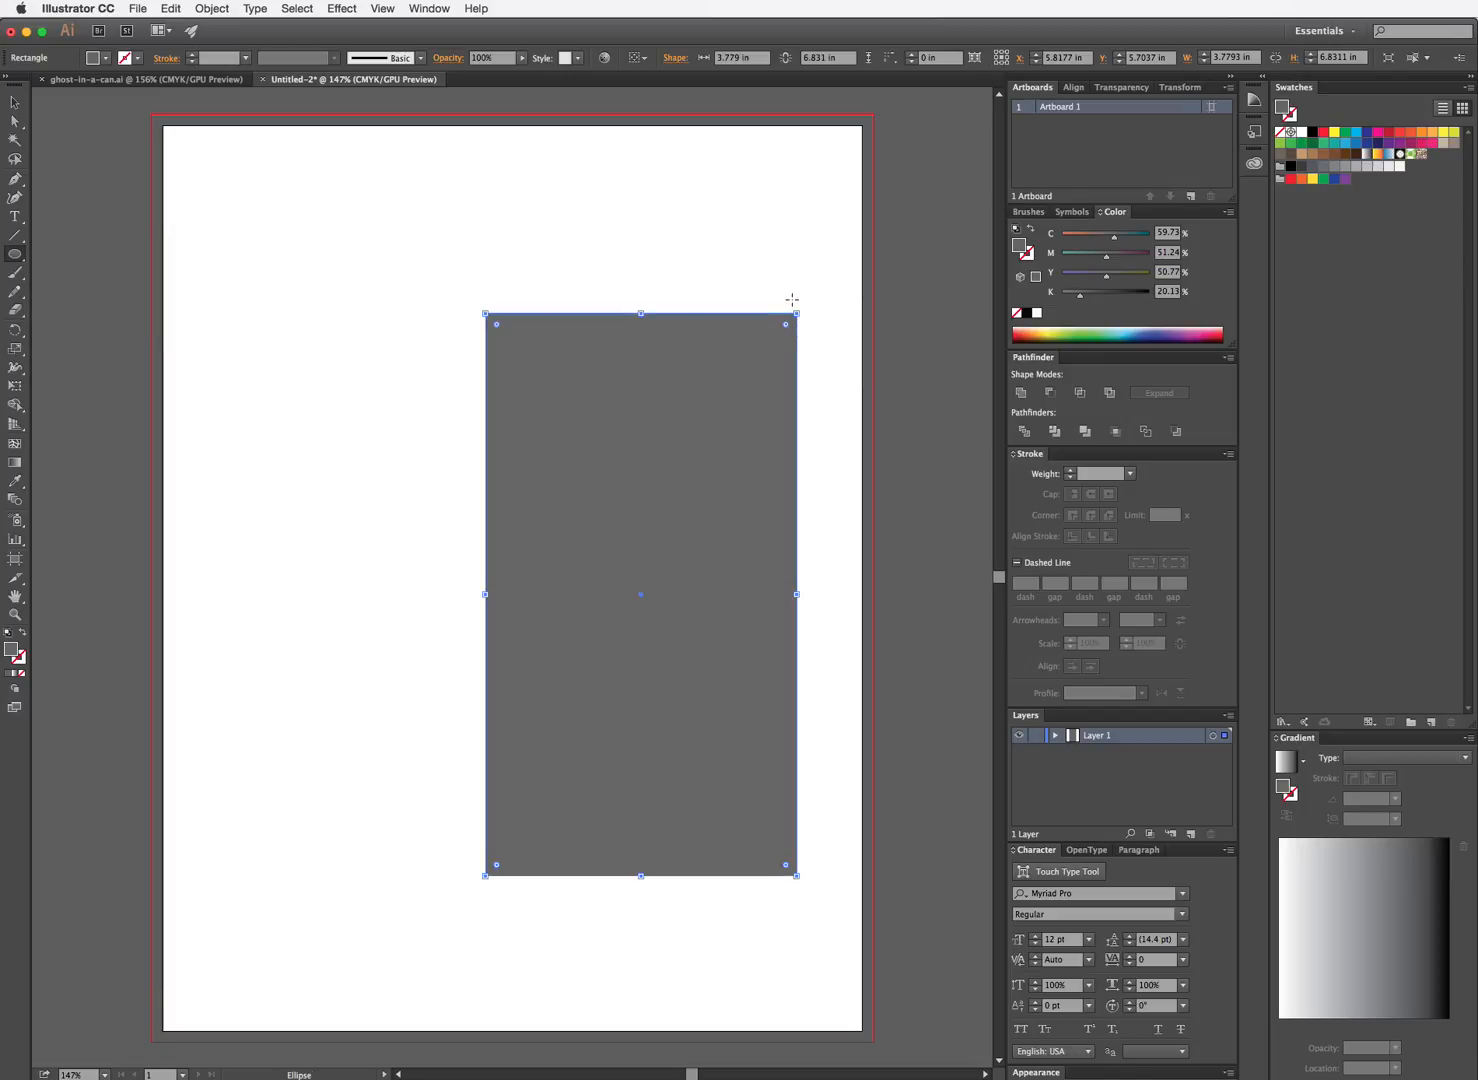
{"action": "left_click_drag", "start_coordinate": [796, 297], "coordinate": [802, 302]}
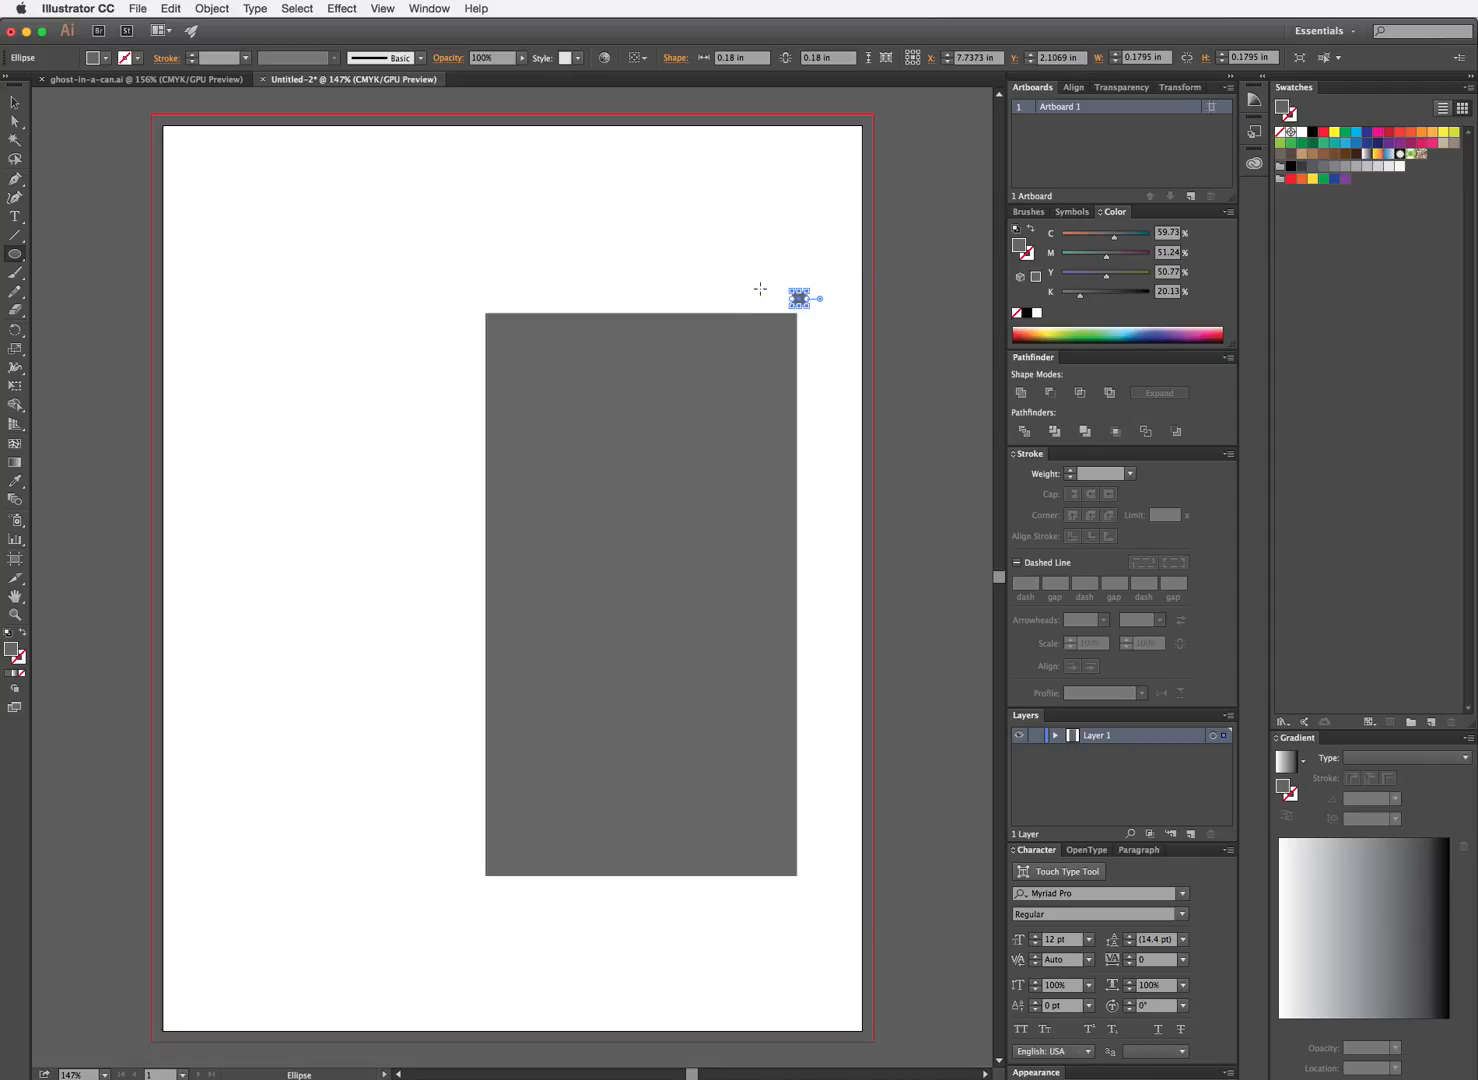
{"action": "key", "text": "v"}
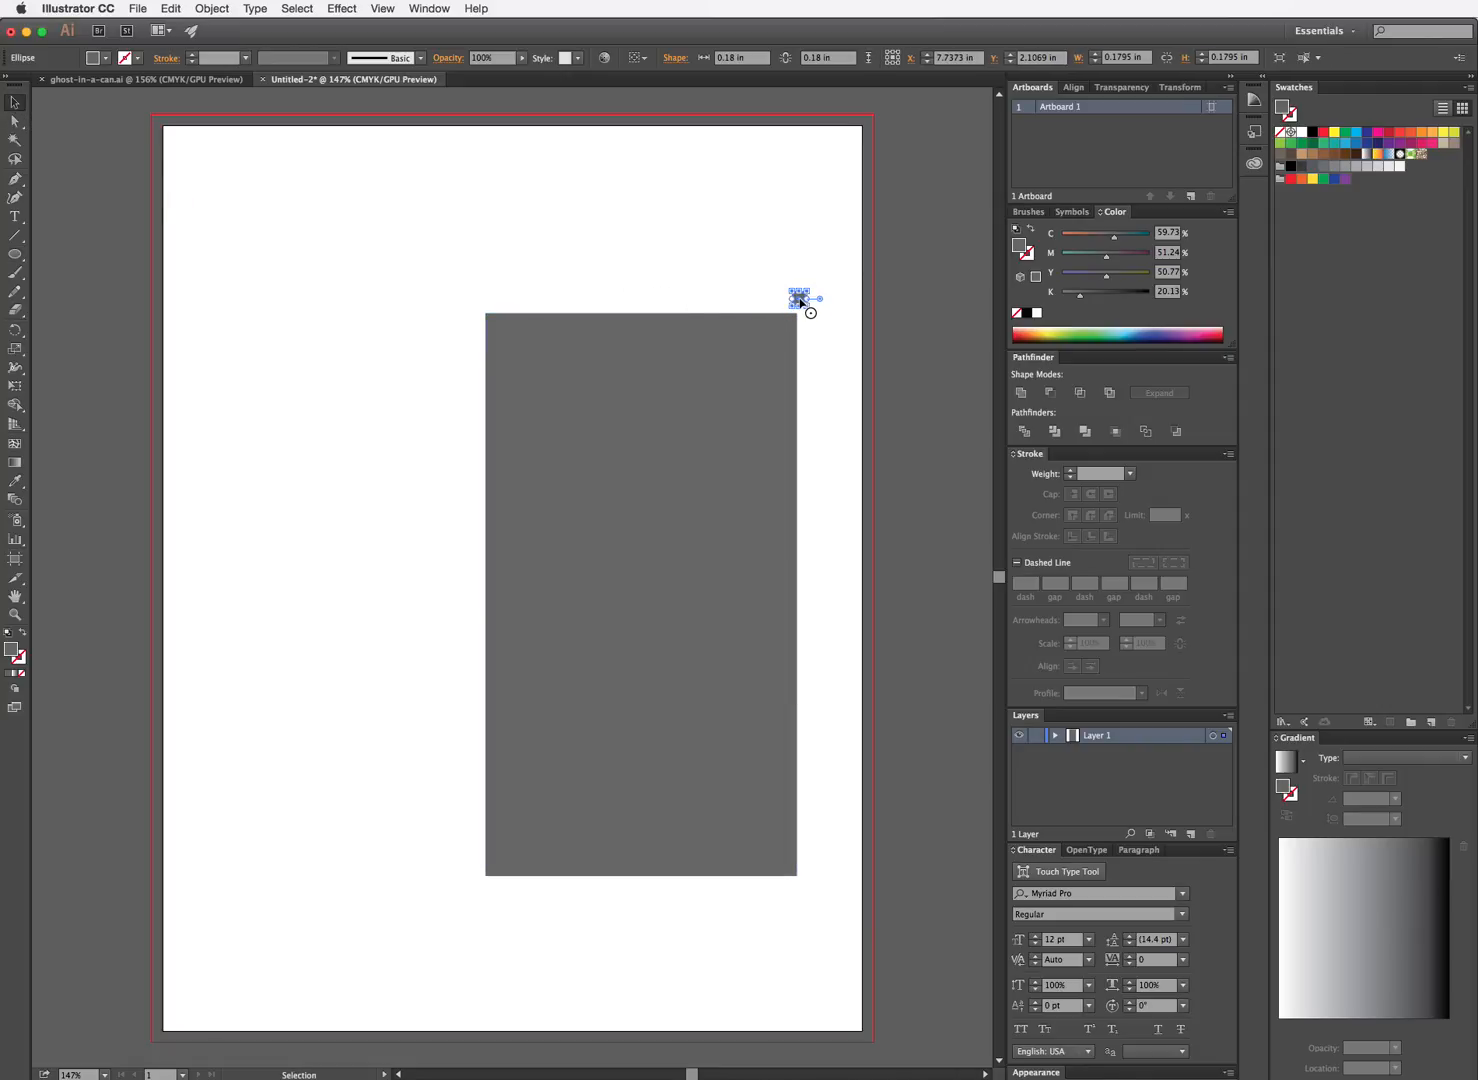
{"action": "left_click_drag", "start_coordinate": [799, 300], "coordinate": [797, 315]}
{"action": "left_click_drag", "start_coordinate": [795, 316], "coordinate": [794, 311]}
{"action": "left_click_drag", "start_coordinate": [797, 317], "coordinate": [798, 877]}
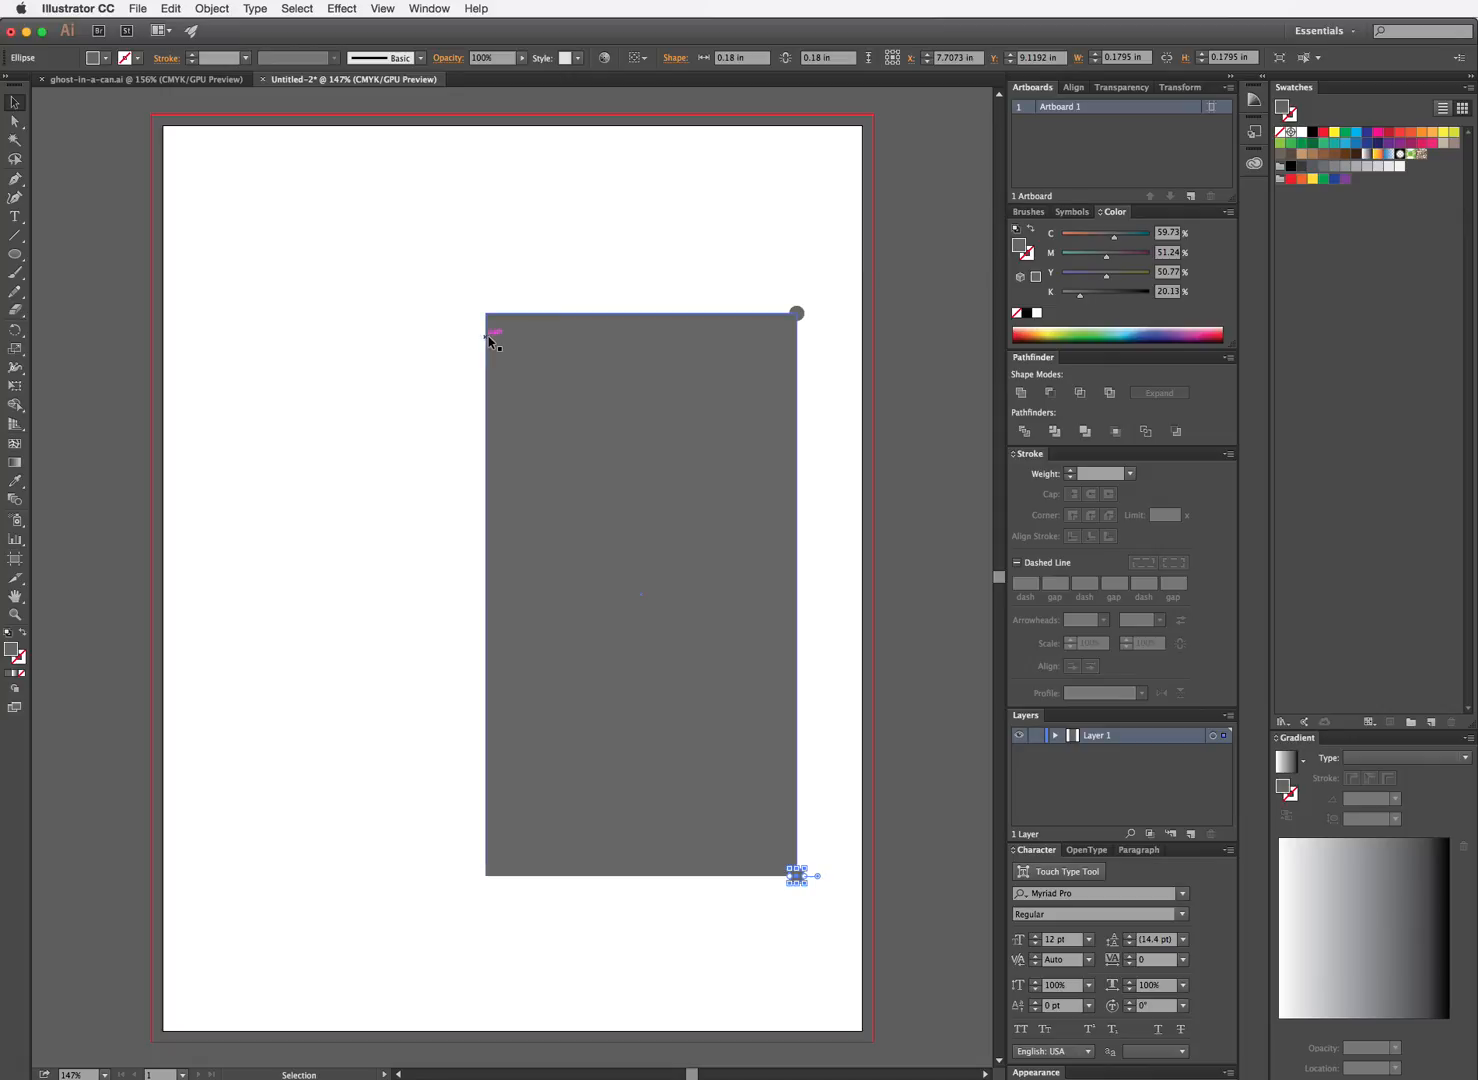
Add three groups of three closely spaced anchor points along the right half of the rectangle's top edge
{"action": "key", "text": "super+equal"}
{"action": "key", "text": "super+equal"}
{"action": "key", "text": "super+equal"}
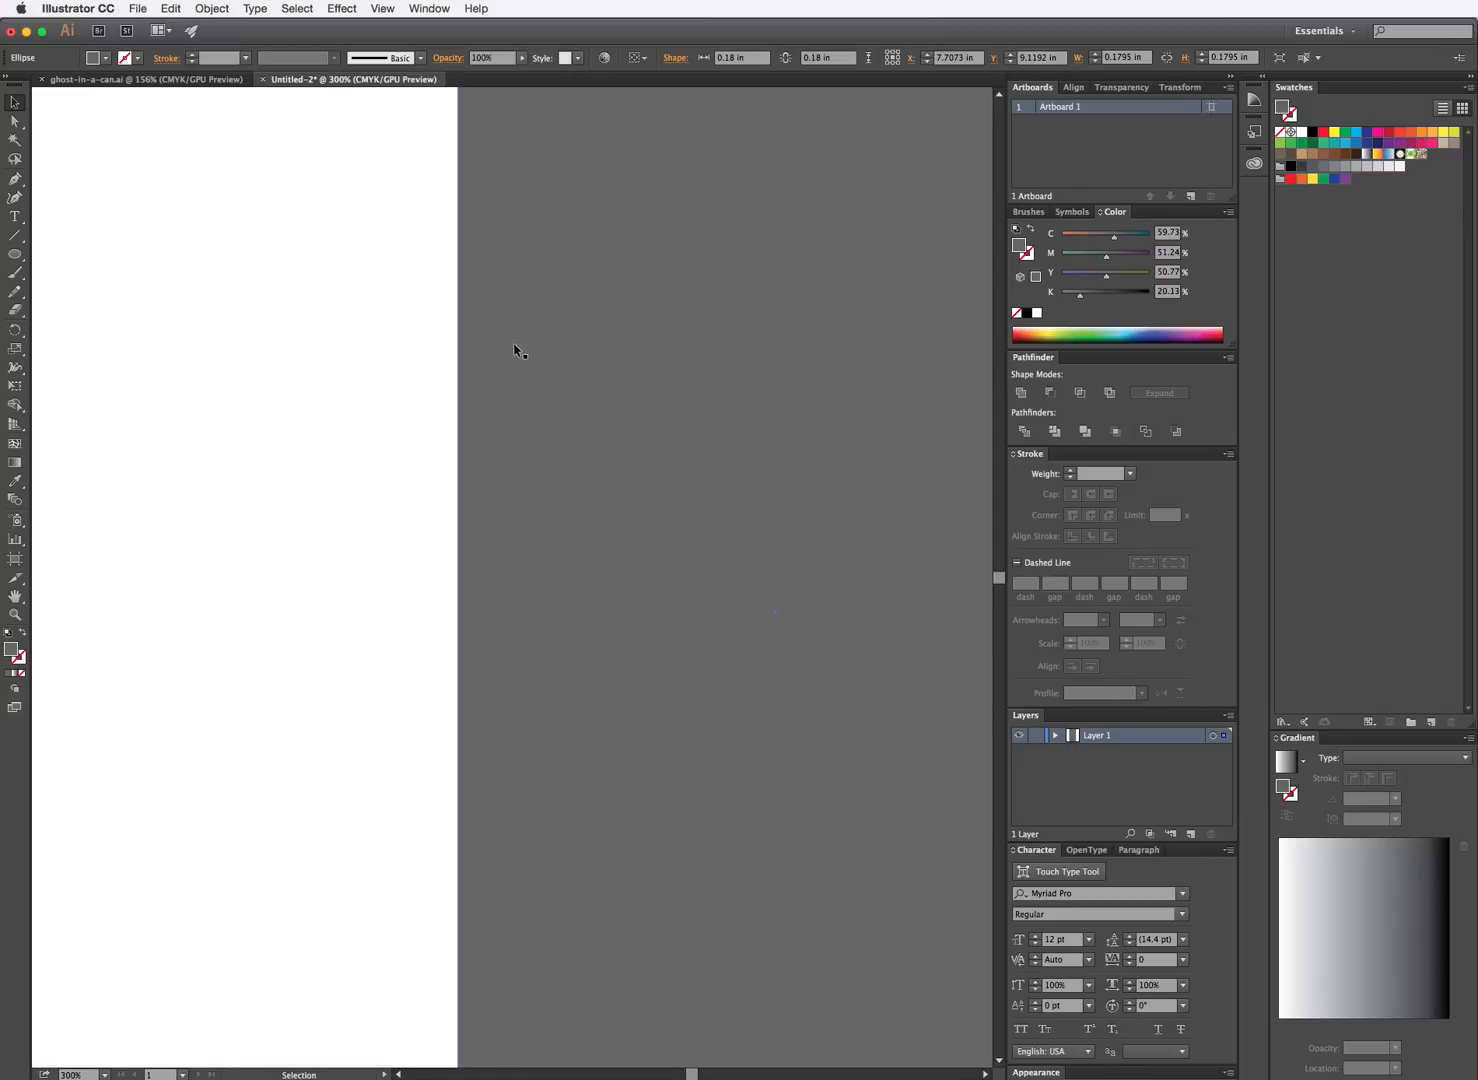
{"action": "scroll", "coordinate": [513, 350], "scroll_direction": "up", "scroll_amount": 5}
{"action": "scroll", "coordinate": [516, 354], "scroll_direction": "right", "scroll_amount": 3}
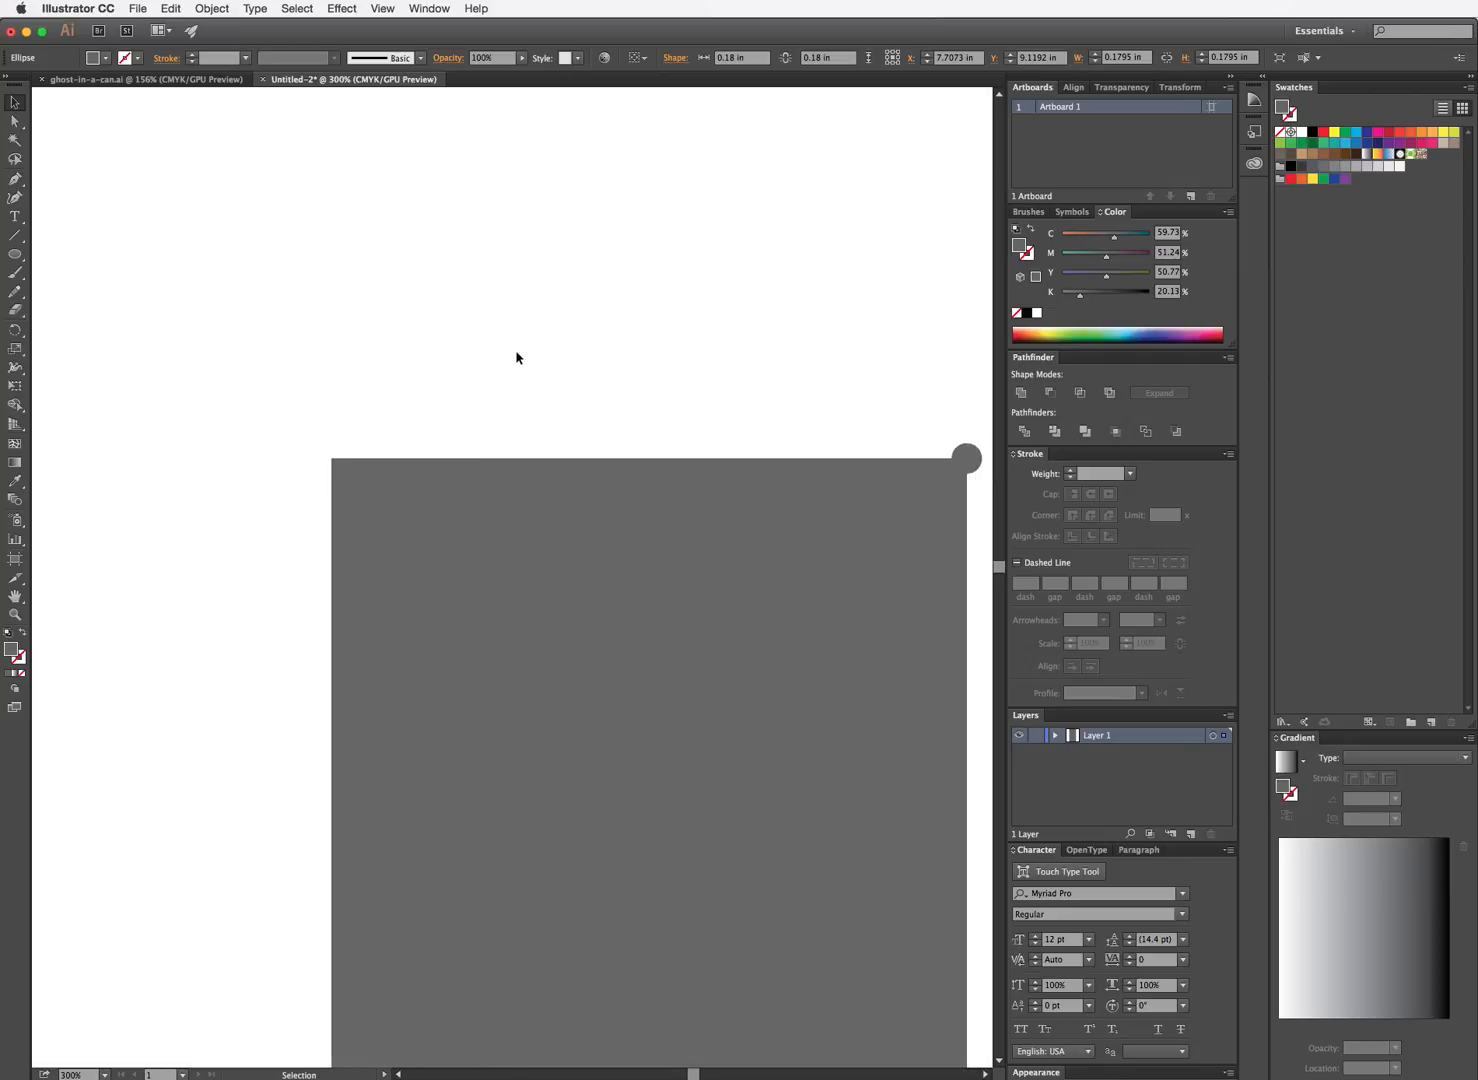
{"action": "scroll", "coordinate": [516, 357], "scroll_direction": "right", "scroll_amount": 3}
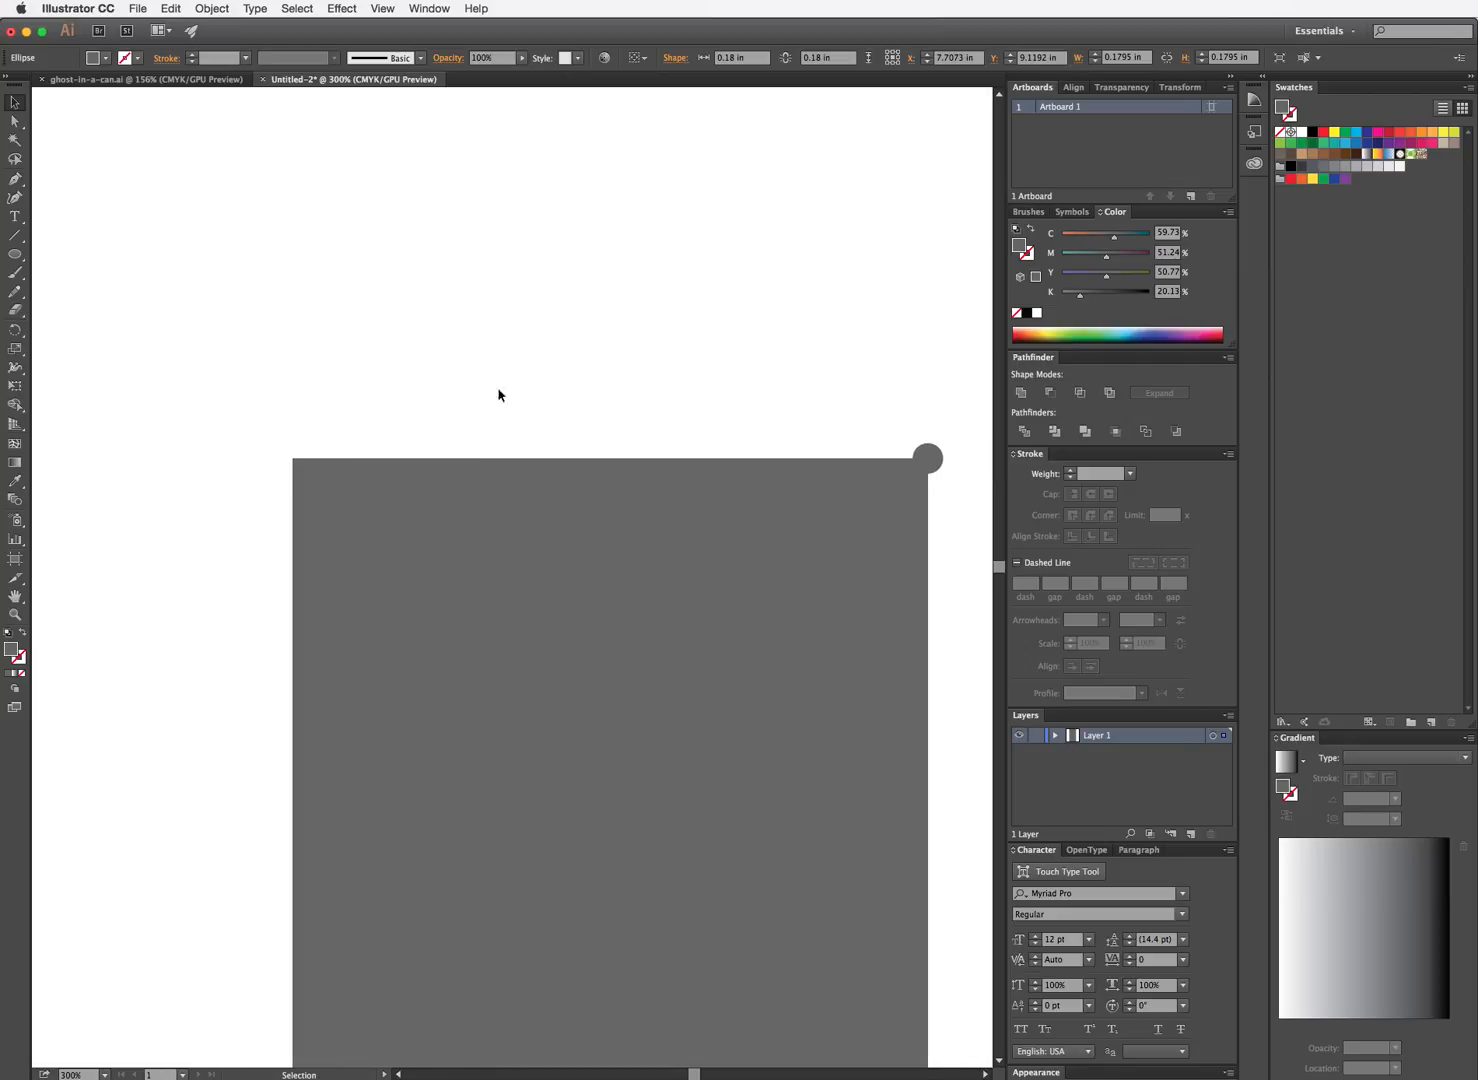
{"action": "left_click", "coordinate": [340, 489]}
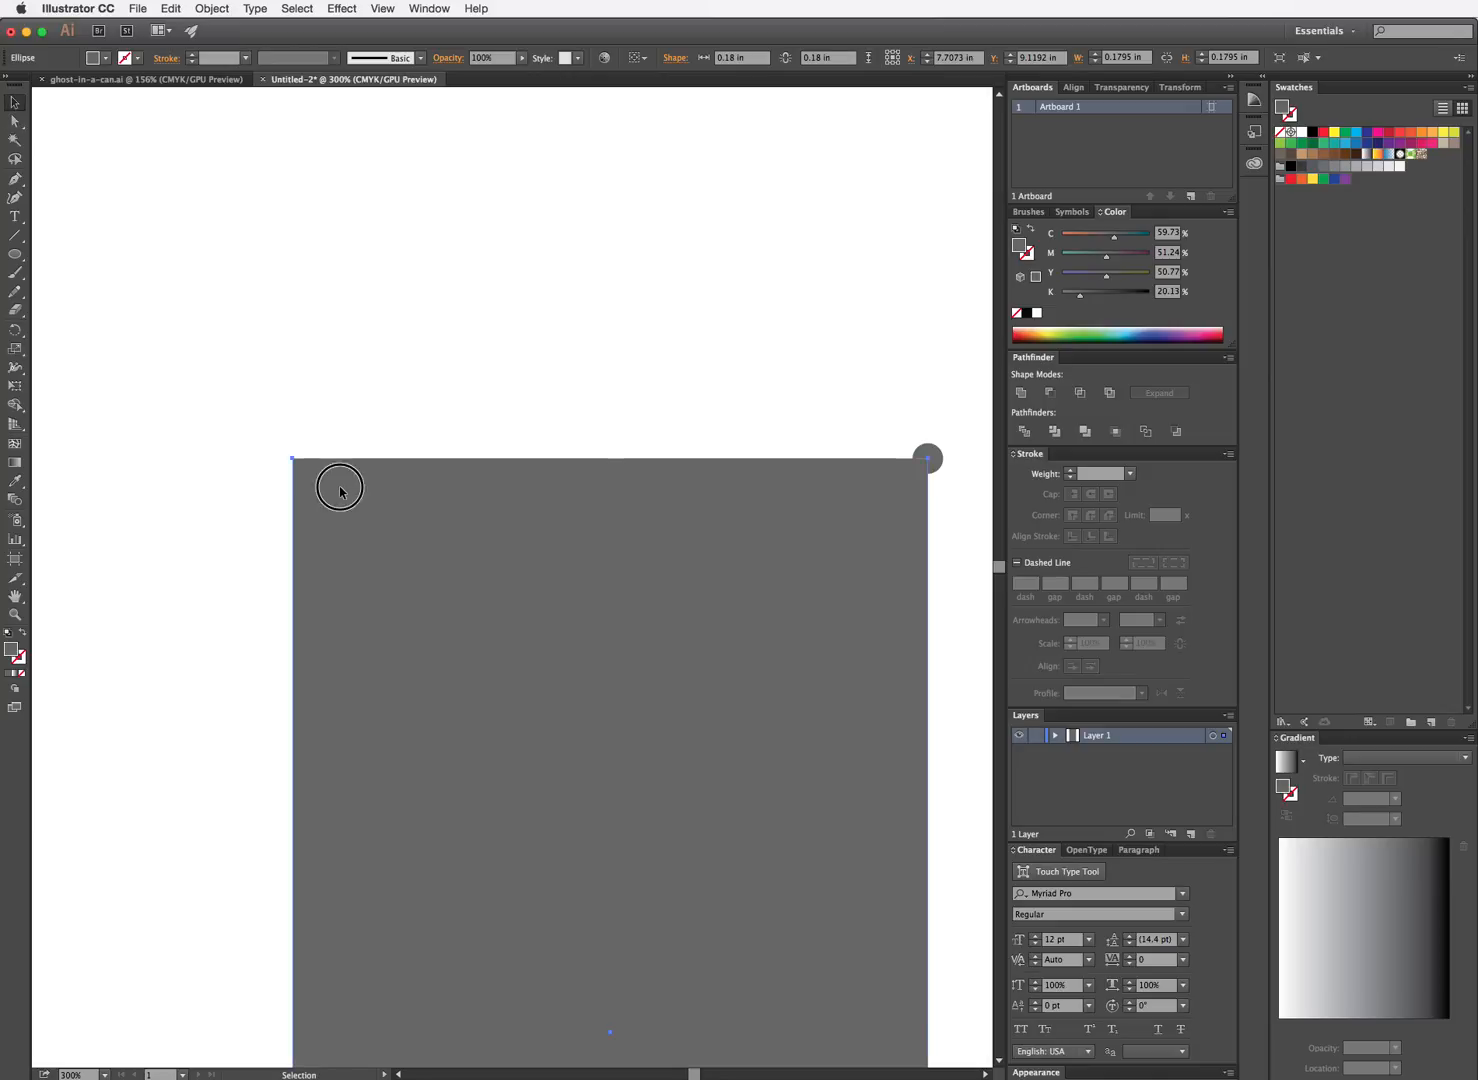
{"action": "left_click", "coordinate": [24, 181]}
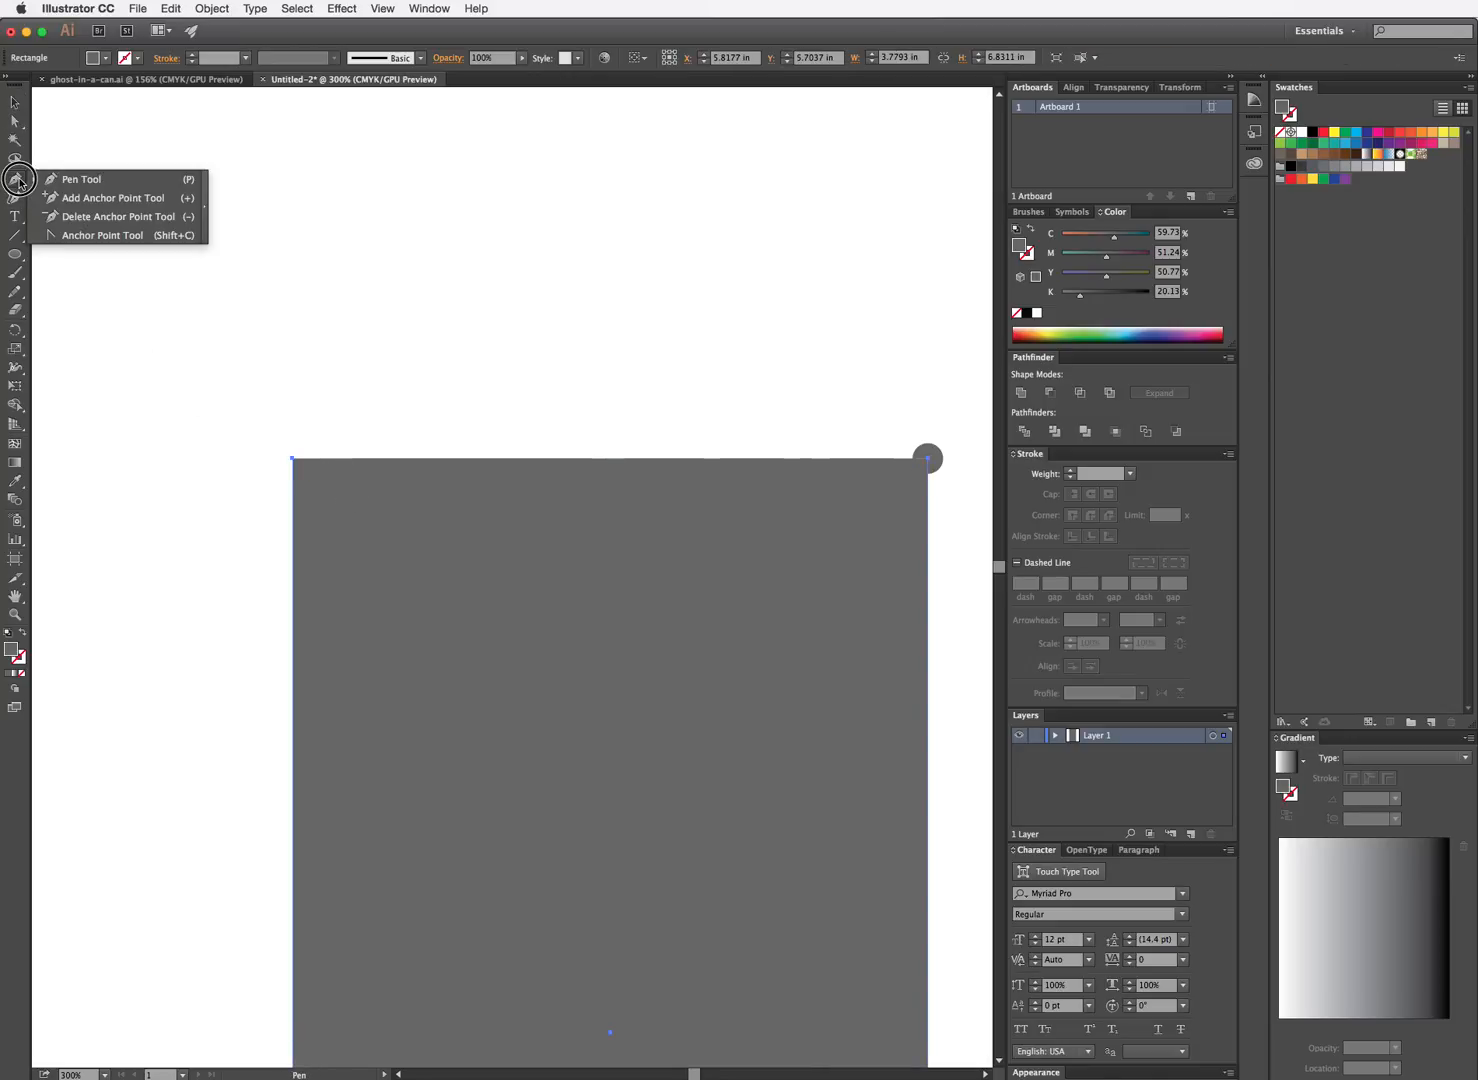
{"action": "left_click", "coordinate": [104, 200]}
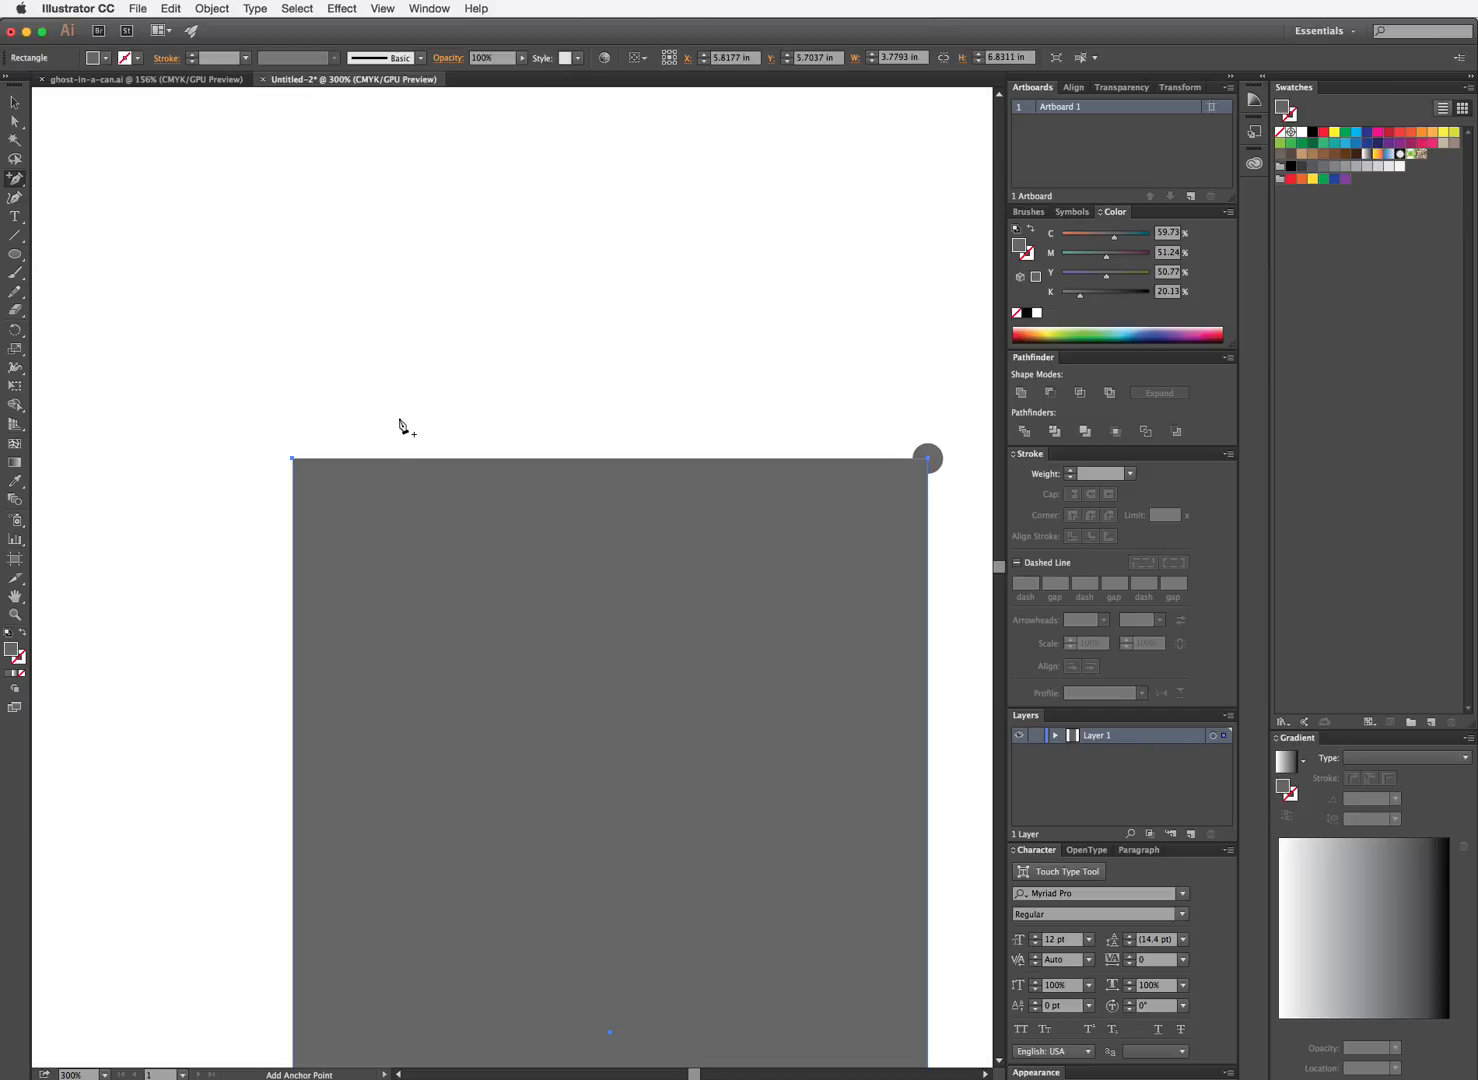
{"action": "left_click", "coordinate": [823, 458]}
{"action": "left_click", "coordinate": [830, 458]}
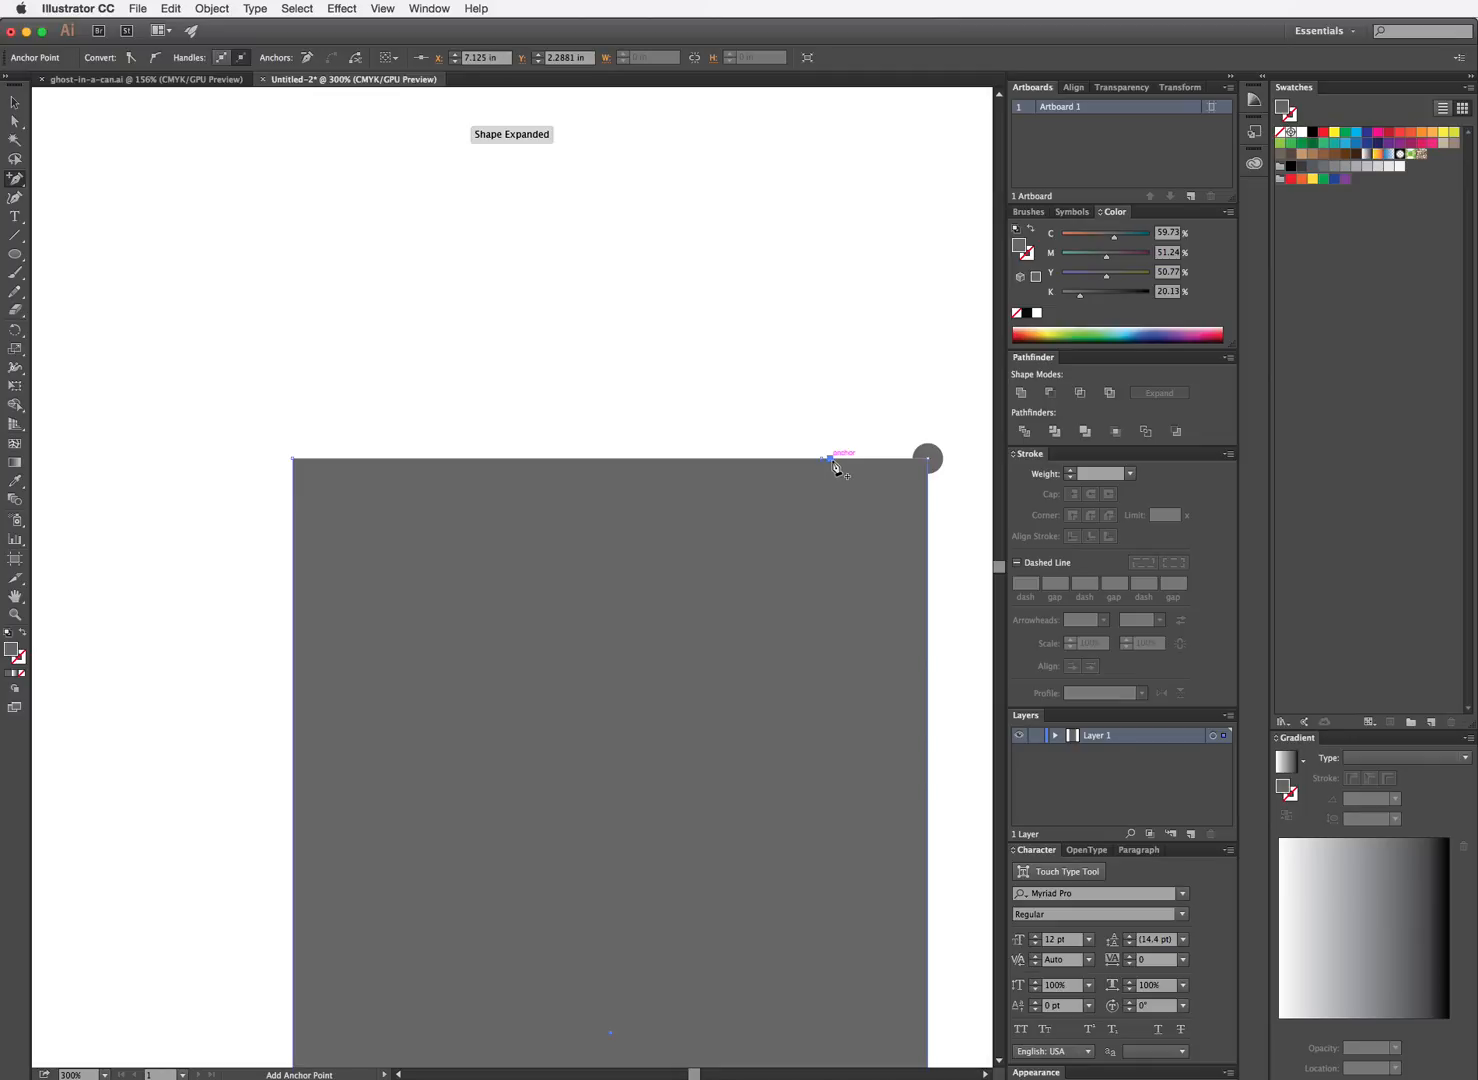
{"action": "left_click", "coordinate": [836, 460]}
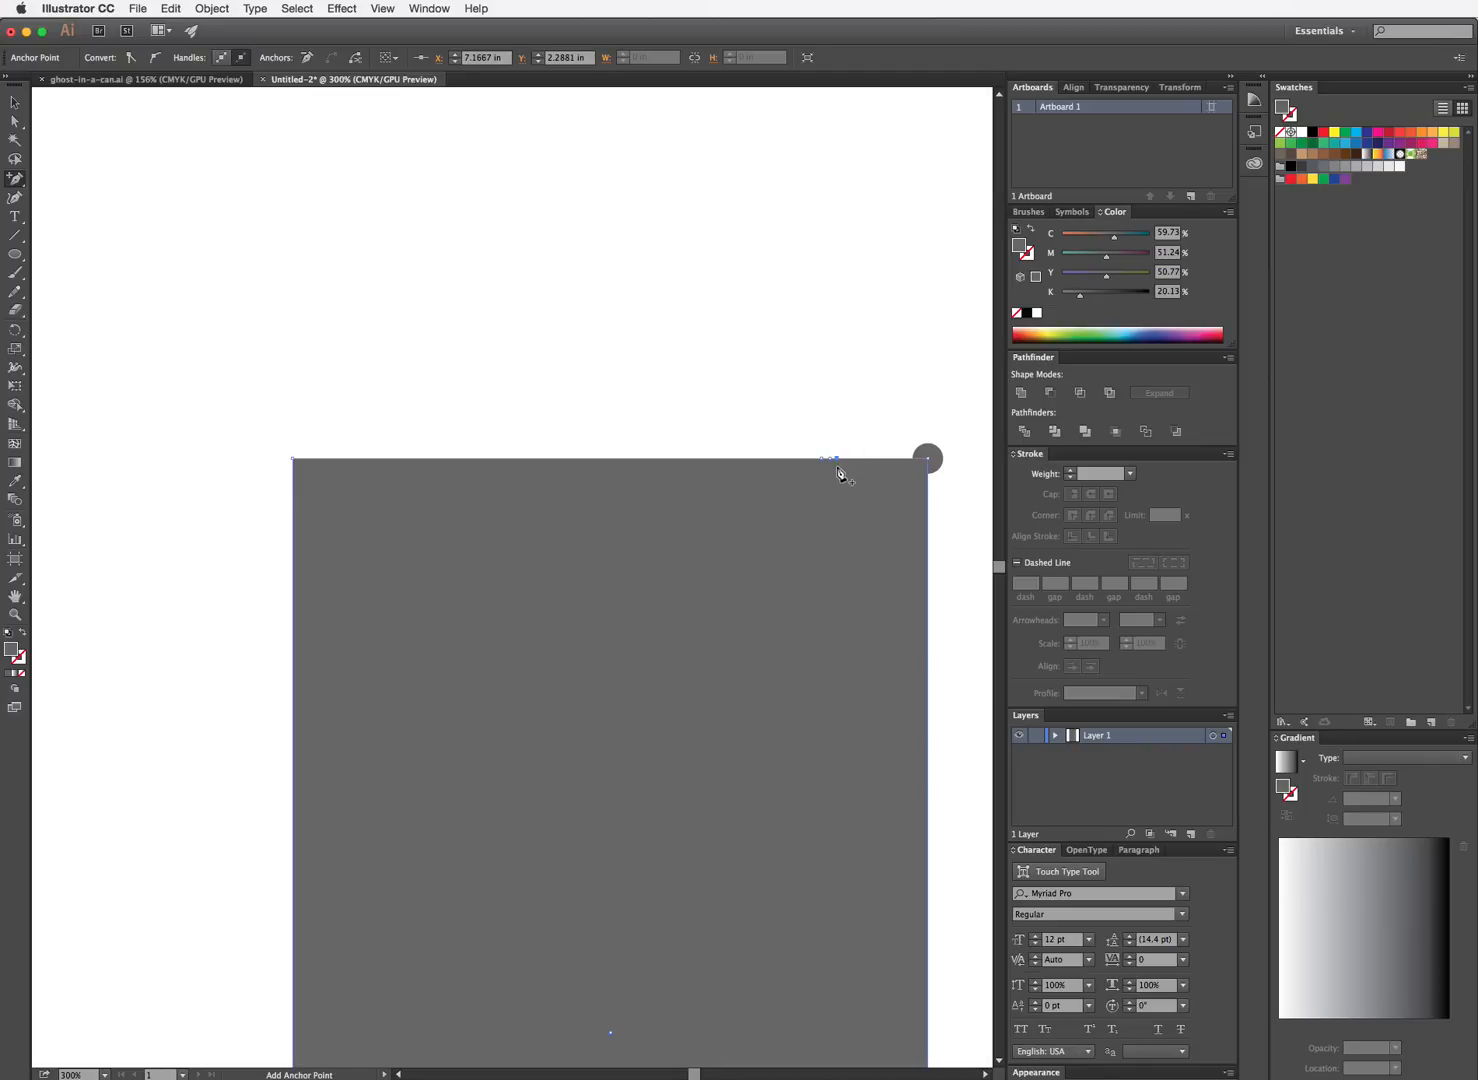
{"action": "left_click", "coordinate": [772, 459]}
{"action": "left_click", "coordinate": [766, 458]}
{"action": "left_click", "coordinate": [760, 459]}
{"action": "left_click", "coordinate": [698, 459]}
{"action": "left_click", "coordinate": [703, 459]}
Show the rulers and place a horizontal guide just above the rectangle's top edge, at about 2.27 in
{"action": "left_click", "coordinate": [13, 123]}
{"action": "left_click", "coordinate": [378, 8]}
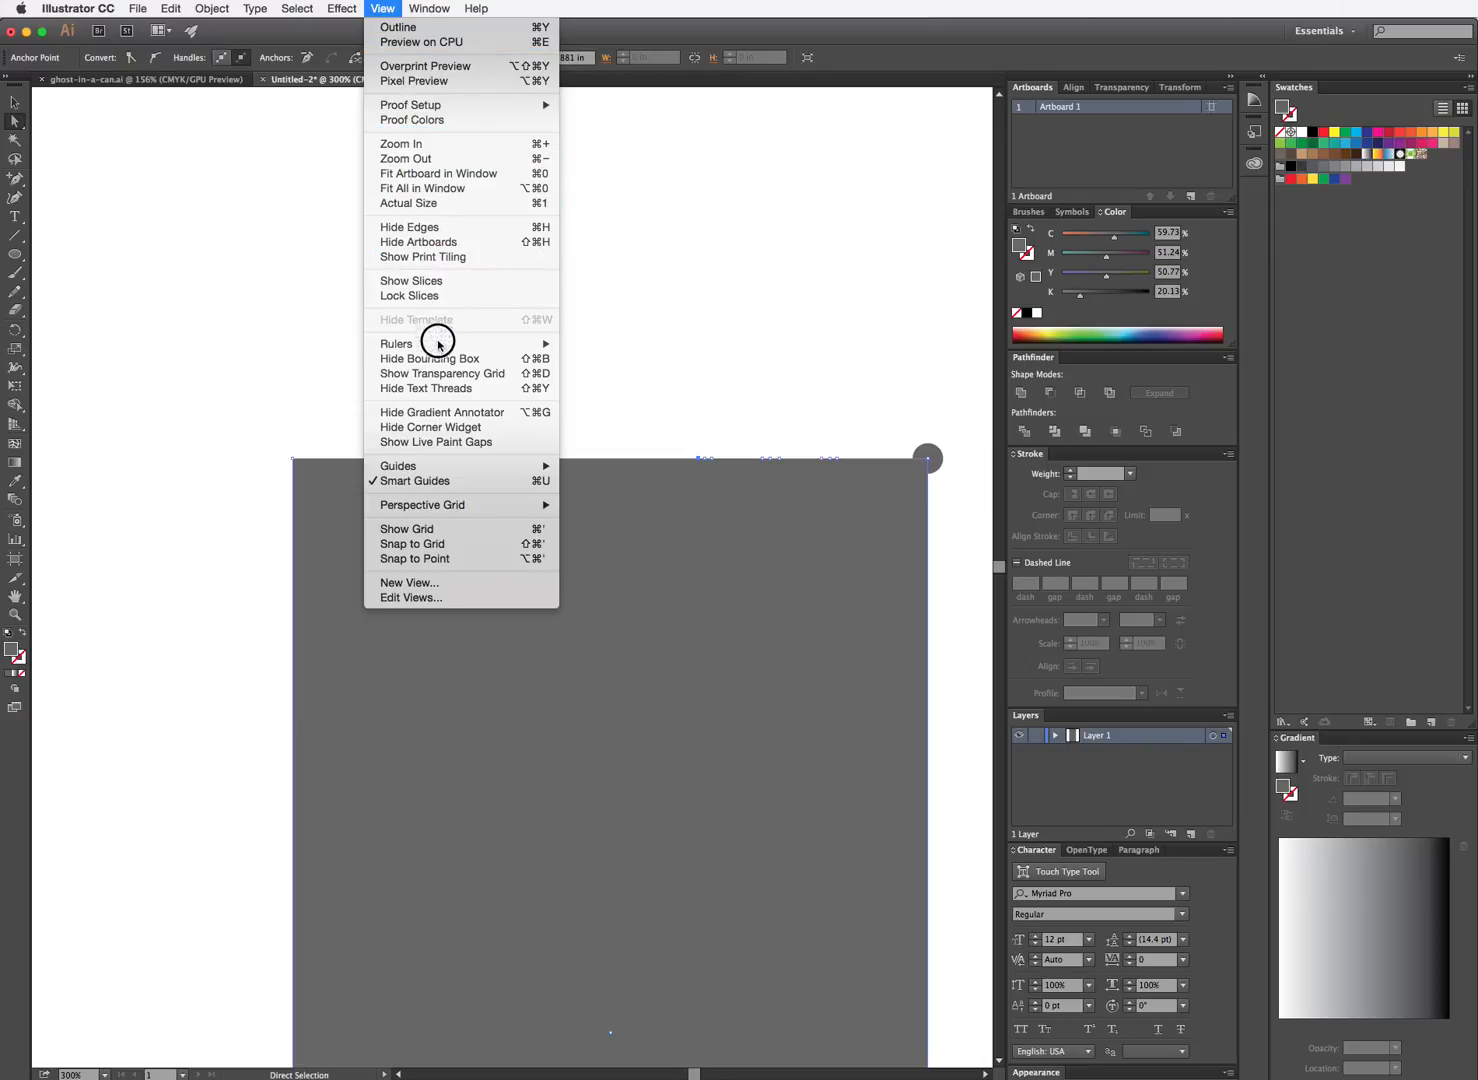
{"action": "mouse_move", "coordinate": [440, 346]}
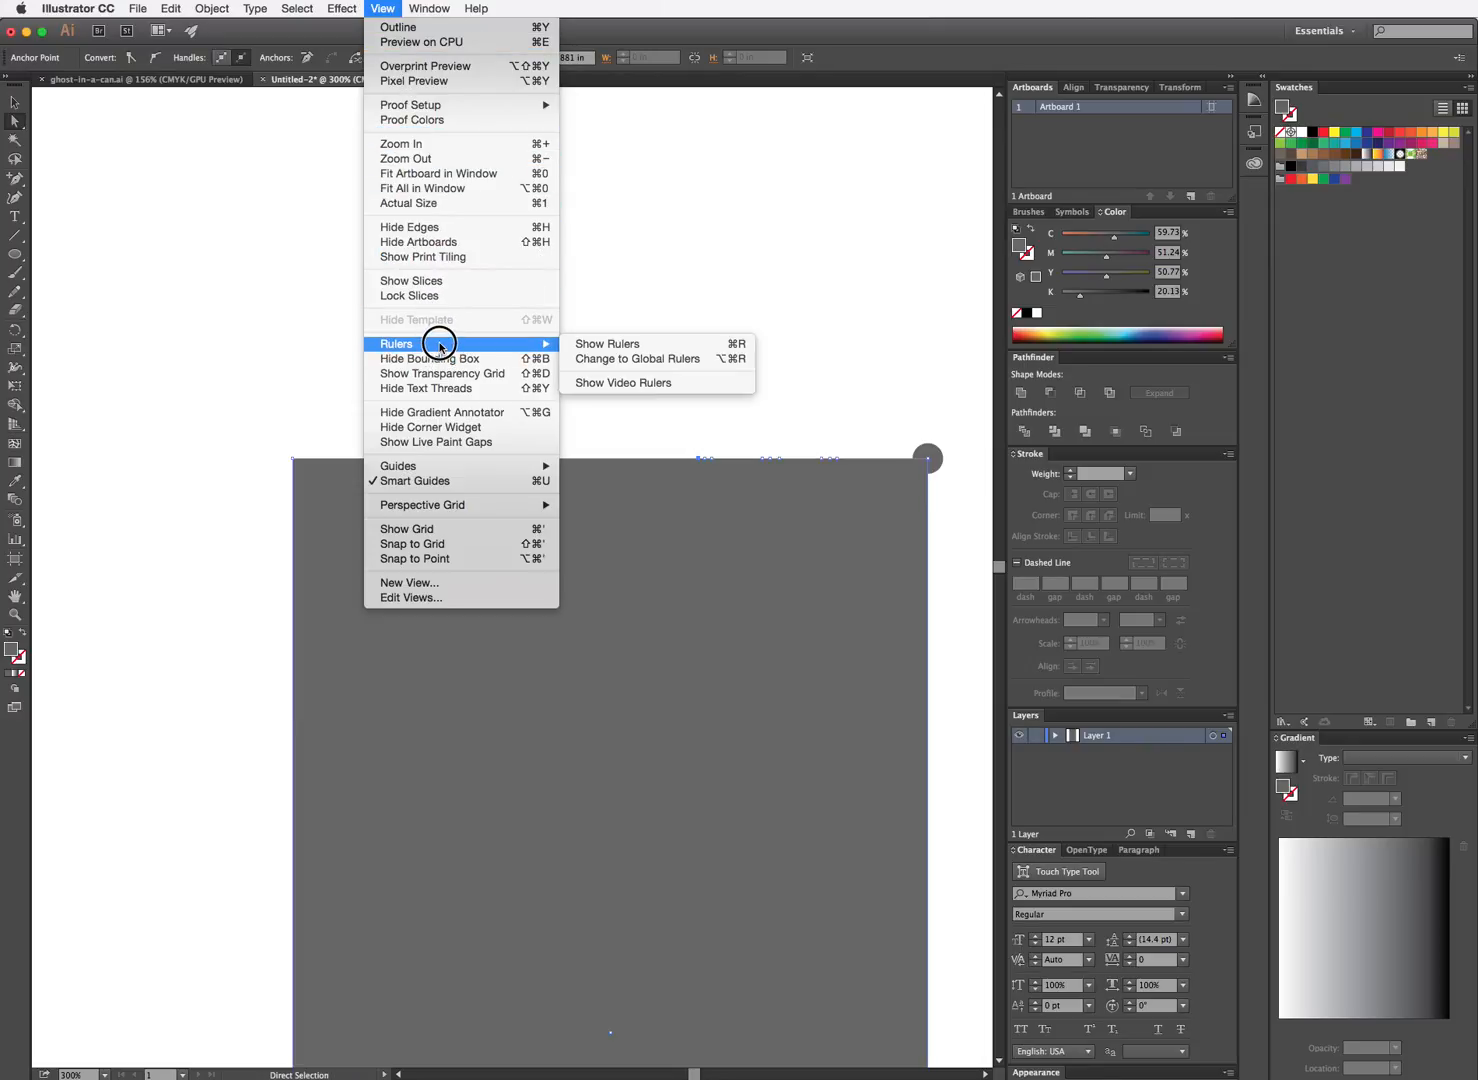
{"action": "left_click", "coordinate": [617, 346]}
{"action": "left_click_drag", "start_coordinate": [722, 94], "coordinate": [757, 459]}
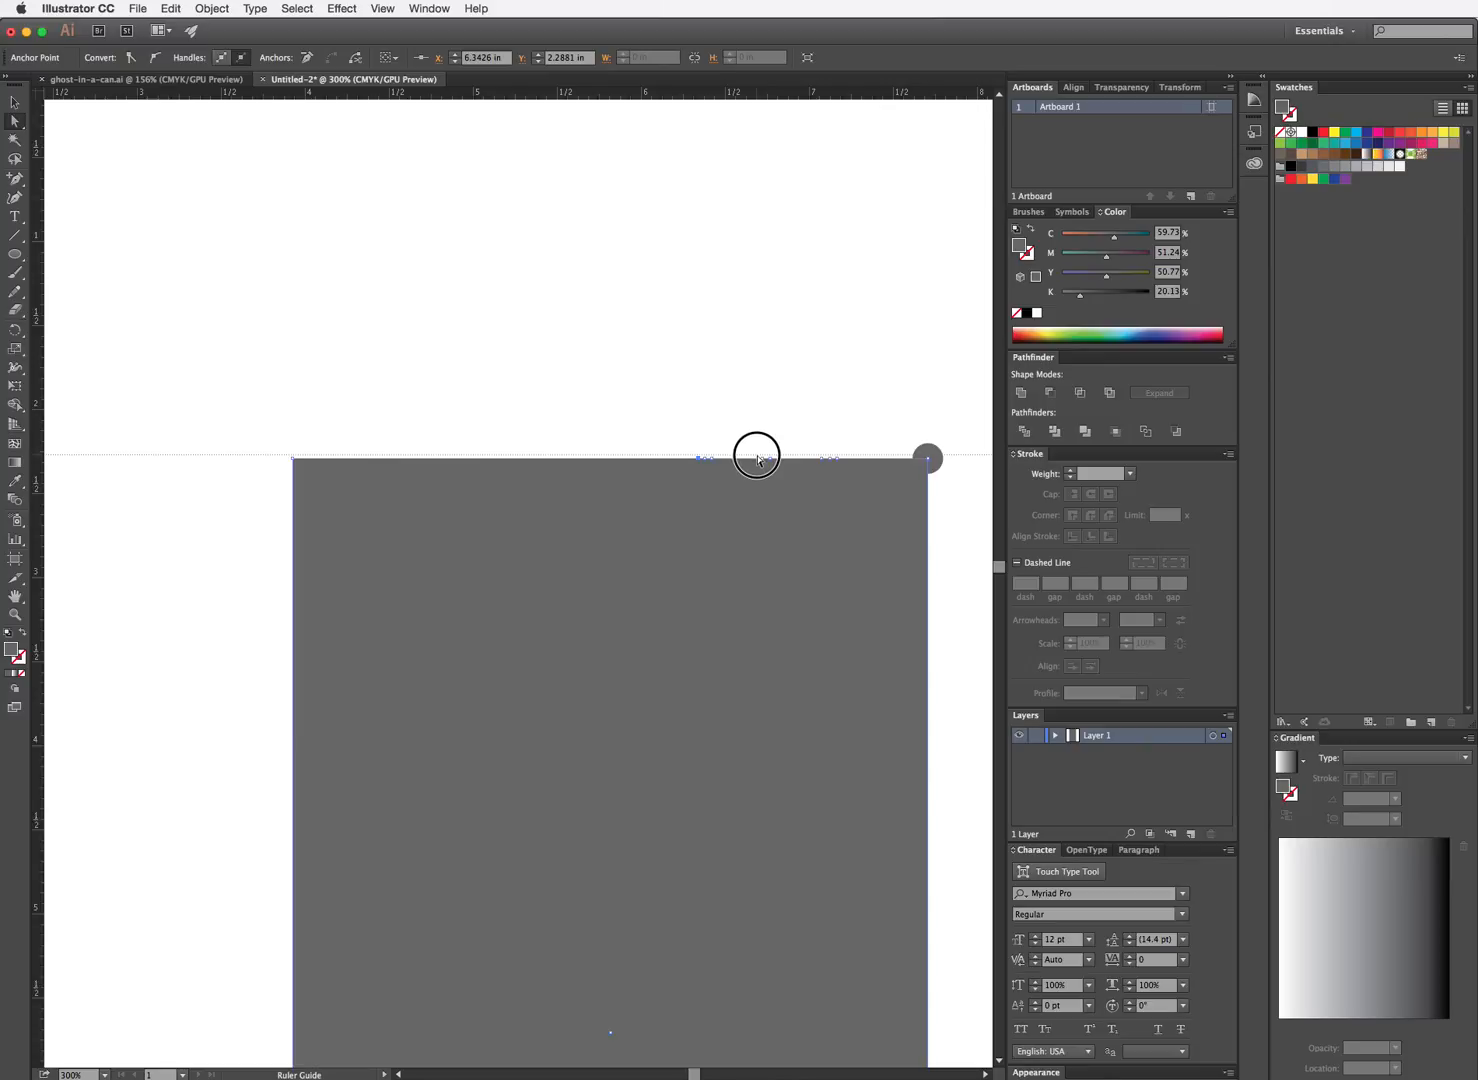
{"action": "left_click_drag", "start_coordinate": [758, 459], "coordinate": [757, 458]}
Raise the middle anchor point of each group up to the guide, forming three small bumps on the top edge
{"action": "key", "text": "super+equal"}
{"action": "key", "text": "super+equal"}
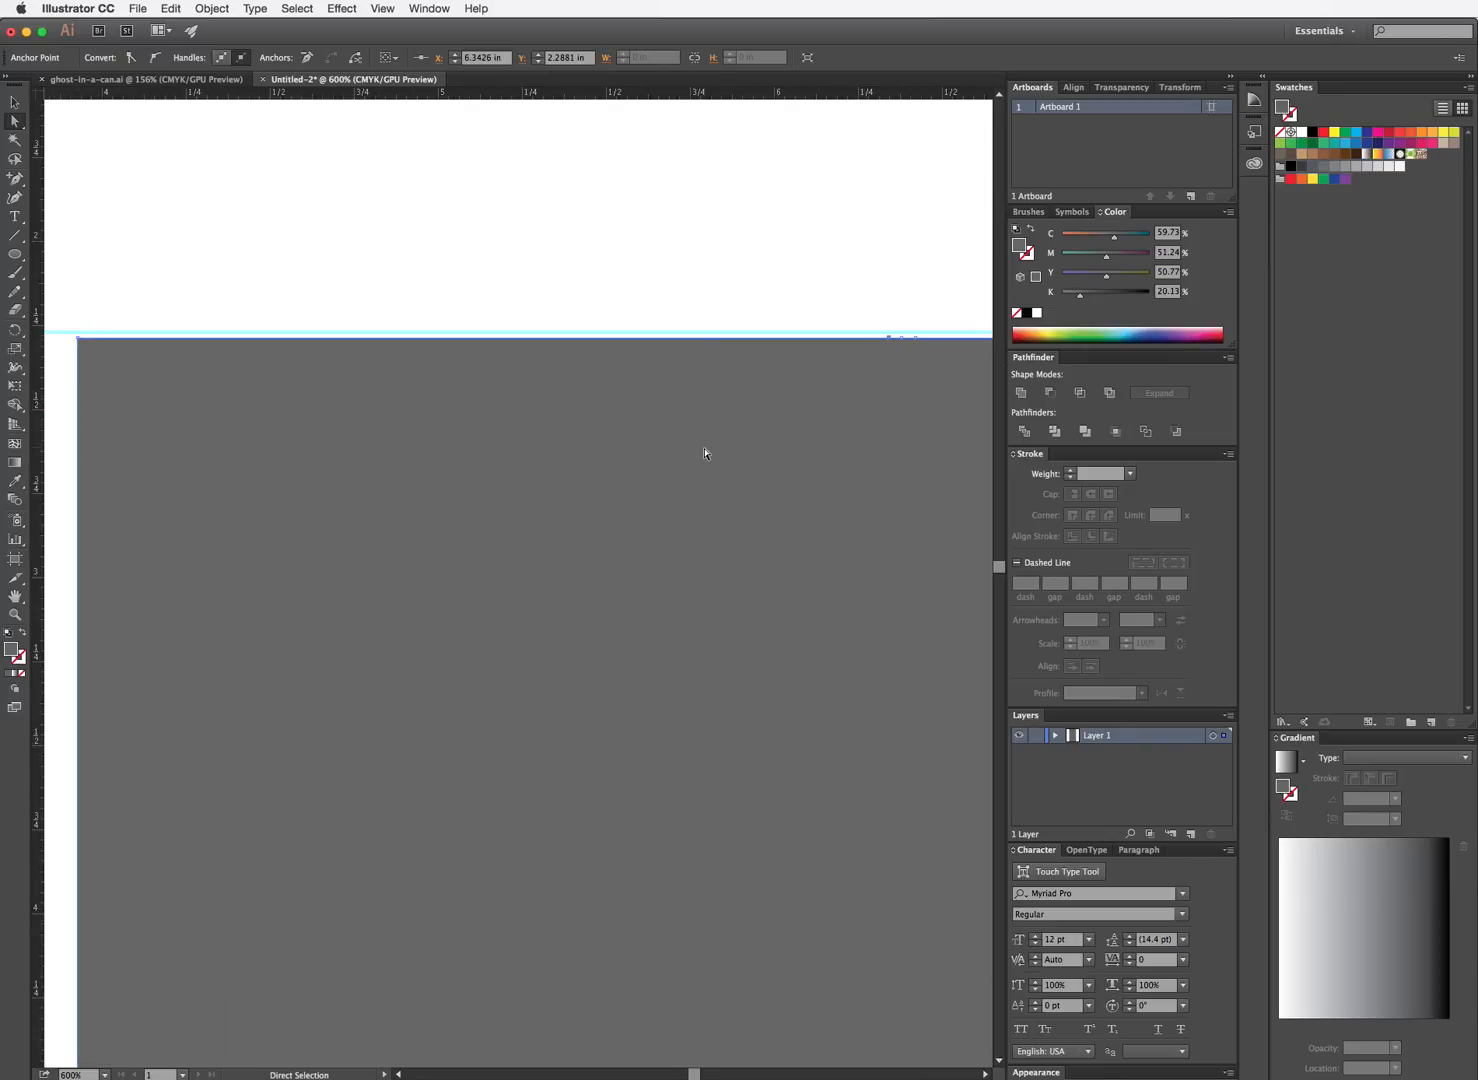
{"action": "scroll", "coordinate": [812, 452], "scroll_direction": "right", "scroll_amount": 5}
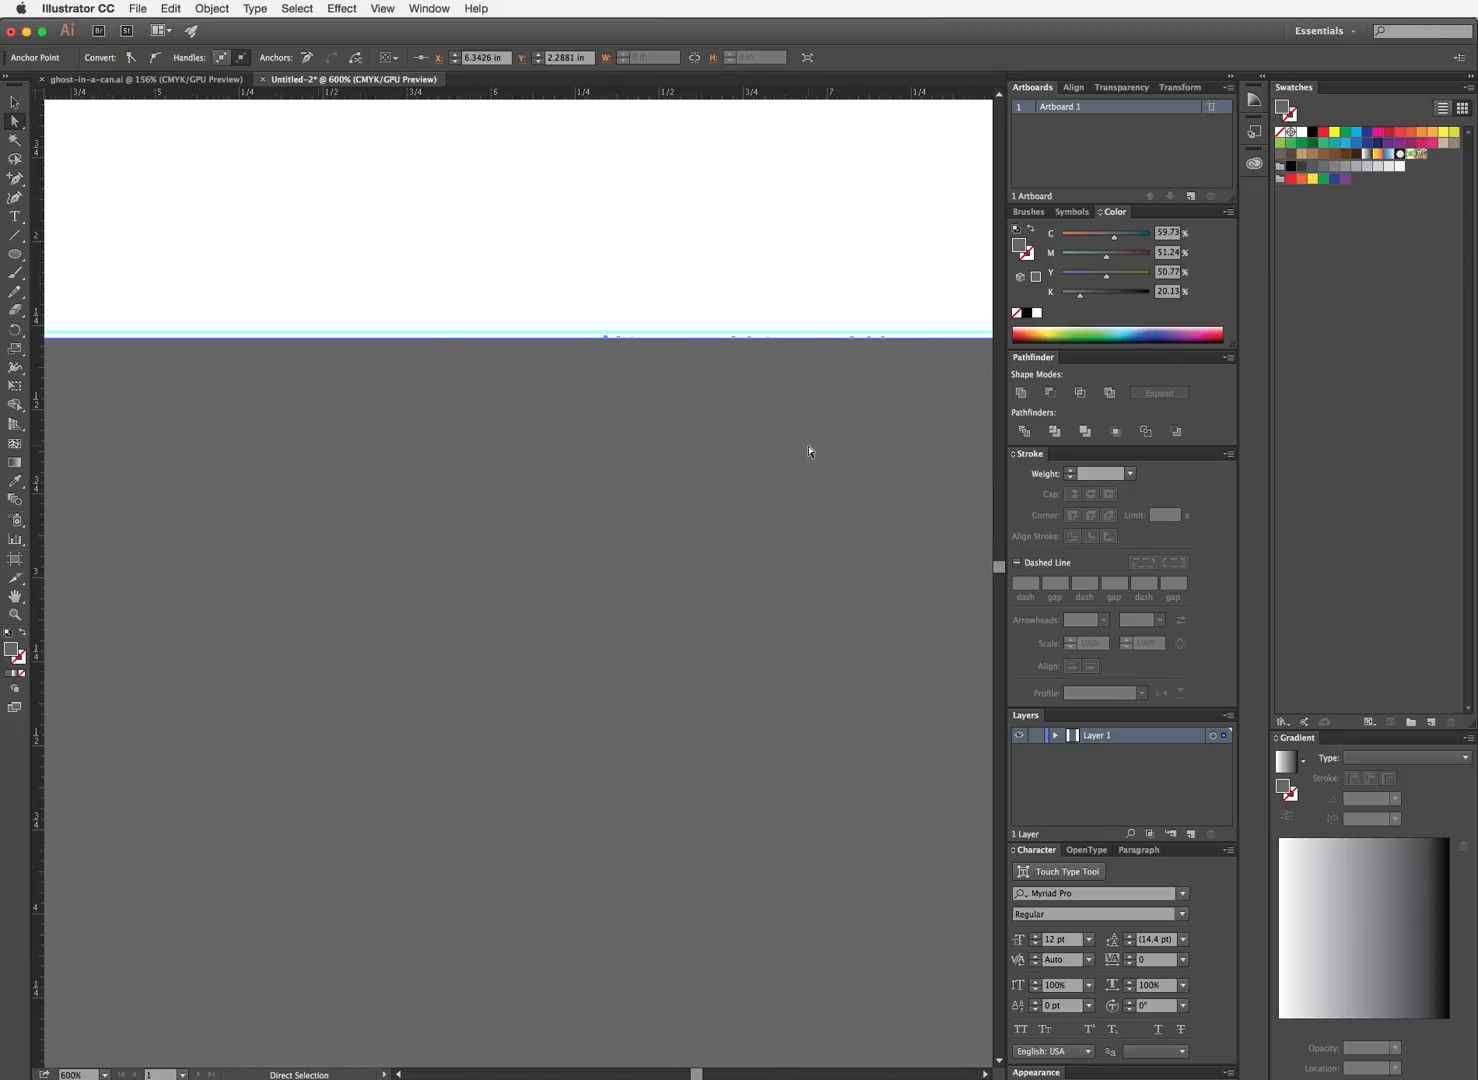
{"action": "left_click_drag", "start_coordinate": [460, 337], "coordinate": [446, 335]}
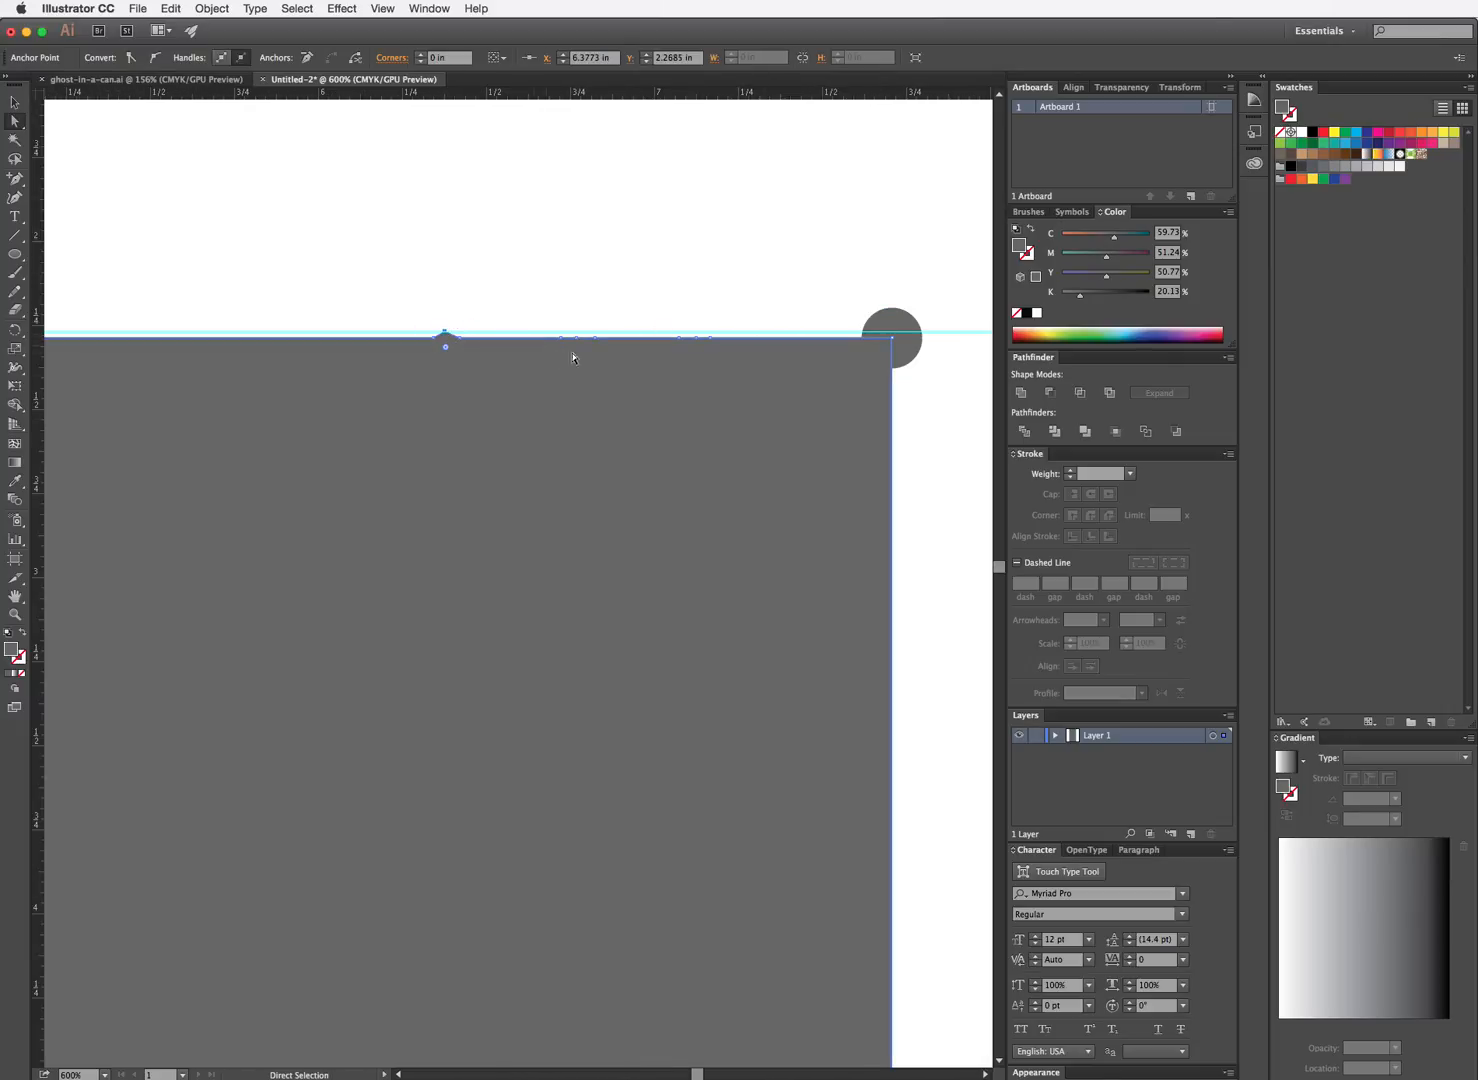
{"action": "left_click_drag", "start_coordinate": [576, 339], "coordinate": [576, 336]}
{"action": "left_click_drag", "start_coordinate": [698, 339], "coordinate": [698, 335]}
{"action": "left_click_drag", "start_coordinate": [561, 341], "coordinate": [589, 339]}
{"action": "left_click", "coordinate": [589, 341]}
{"action": "left_click", "coordinate": [590, 340]}
{"action": "left_click", "coordinate": [591, 346], "text": "shift"}
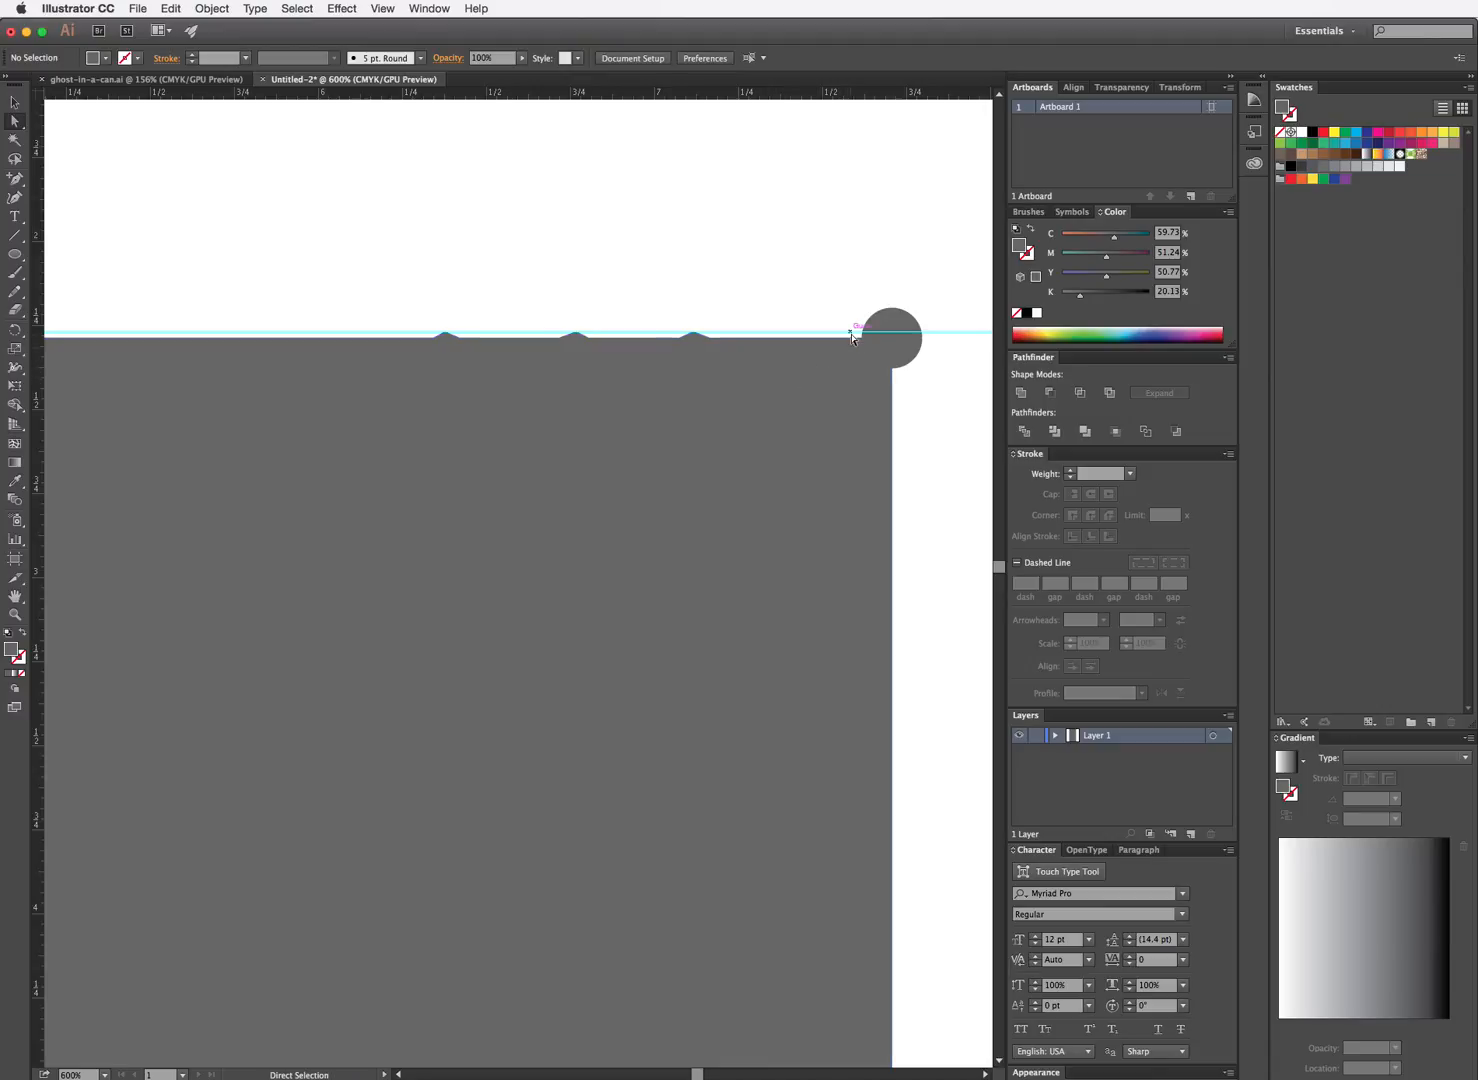
Unlock the guides and move the horizontal guide off the artwork to above the artboard
{"action": "key", "text": "super+0"}
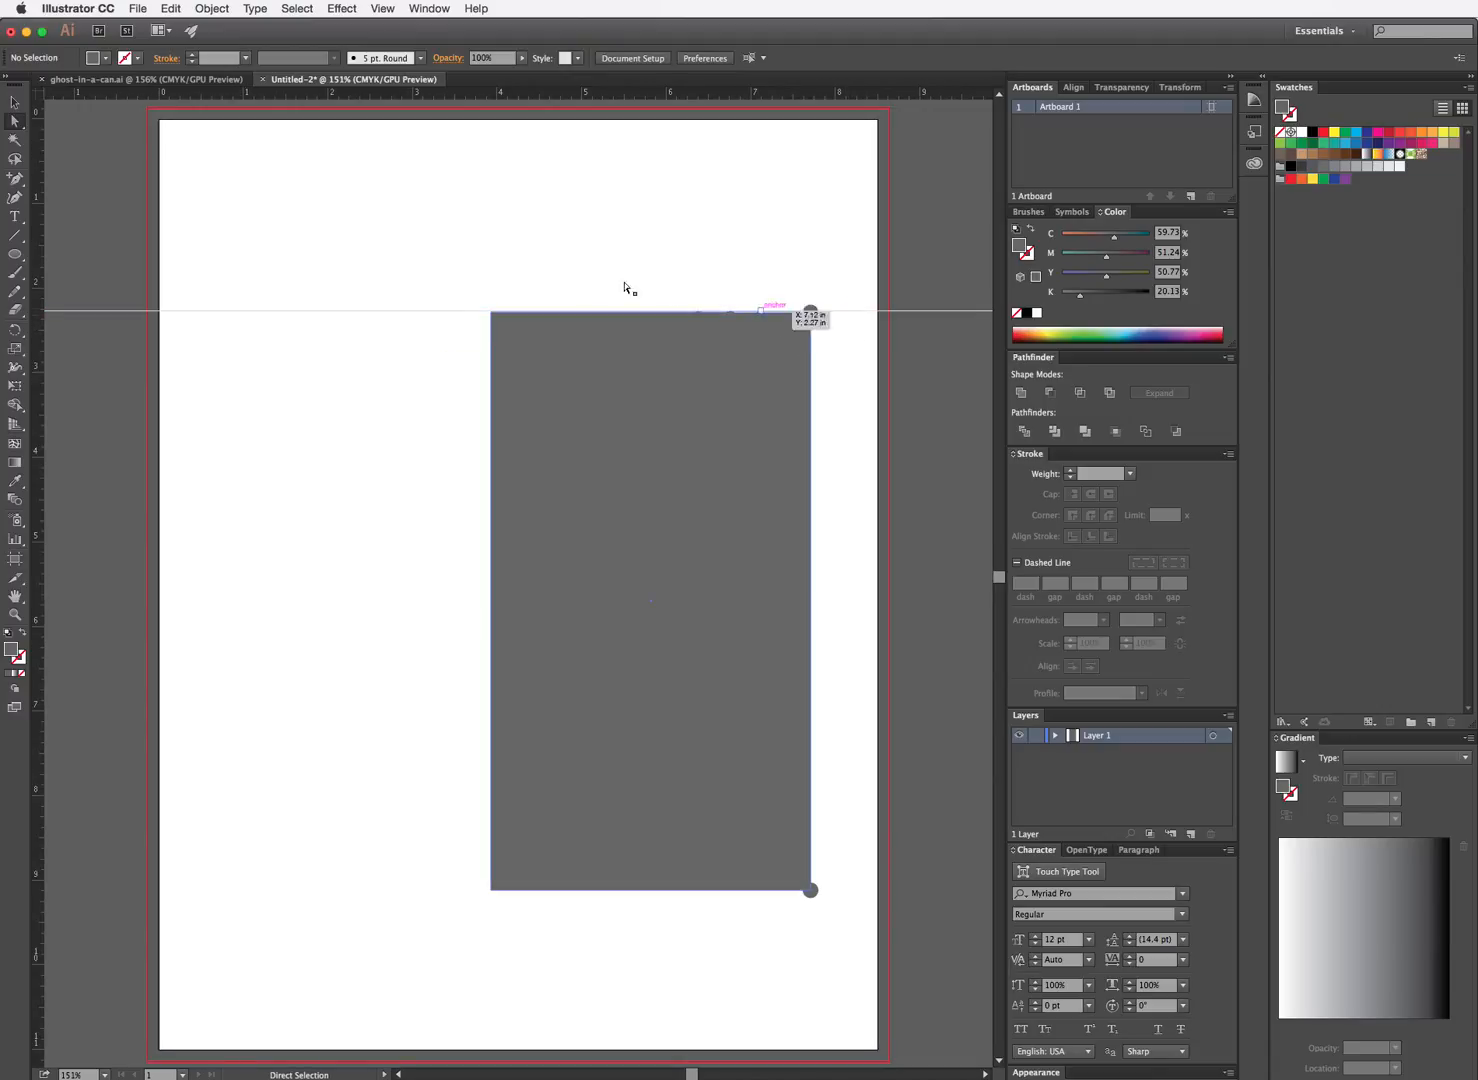
{"action": "left_click_drag", "start_coordinate": [377, 312], "coordinate": [369, 227]}
{"action": "left_click_drag", "start_coordinate": [133, 311], "coordinate": [139, 247]}
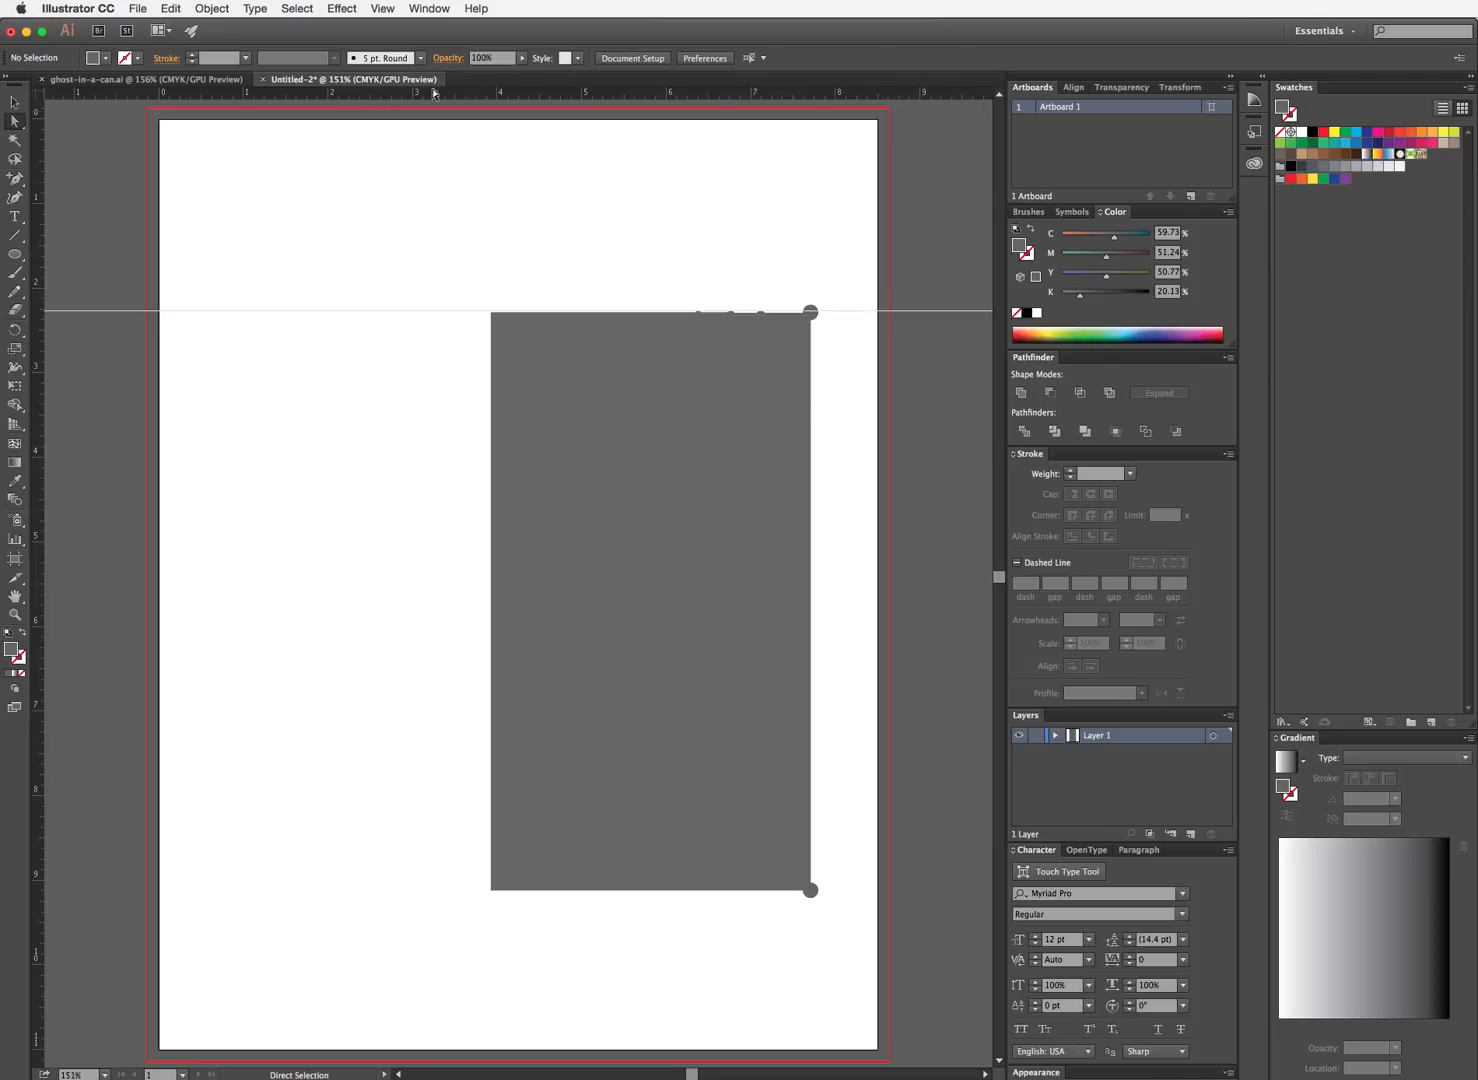
{"action": "left_click", "coordinate": [383, 8]}
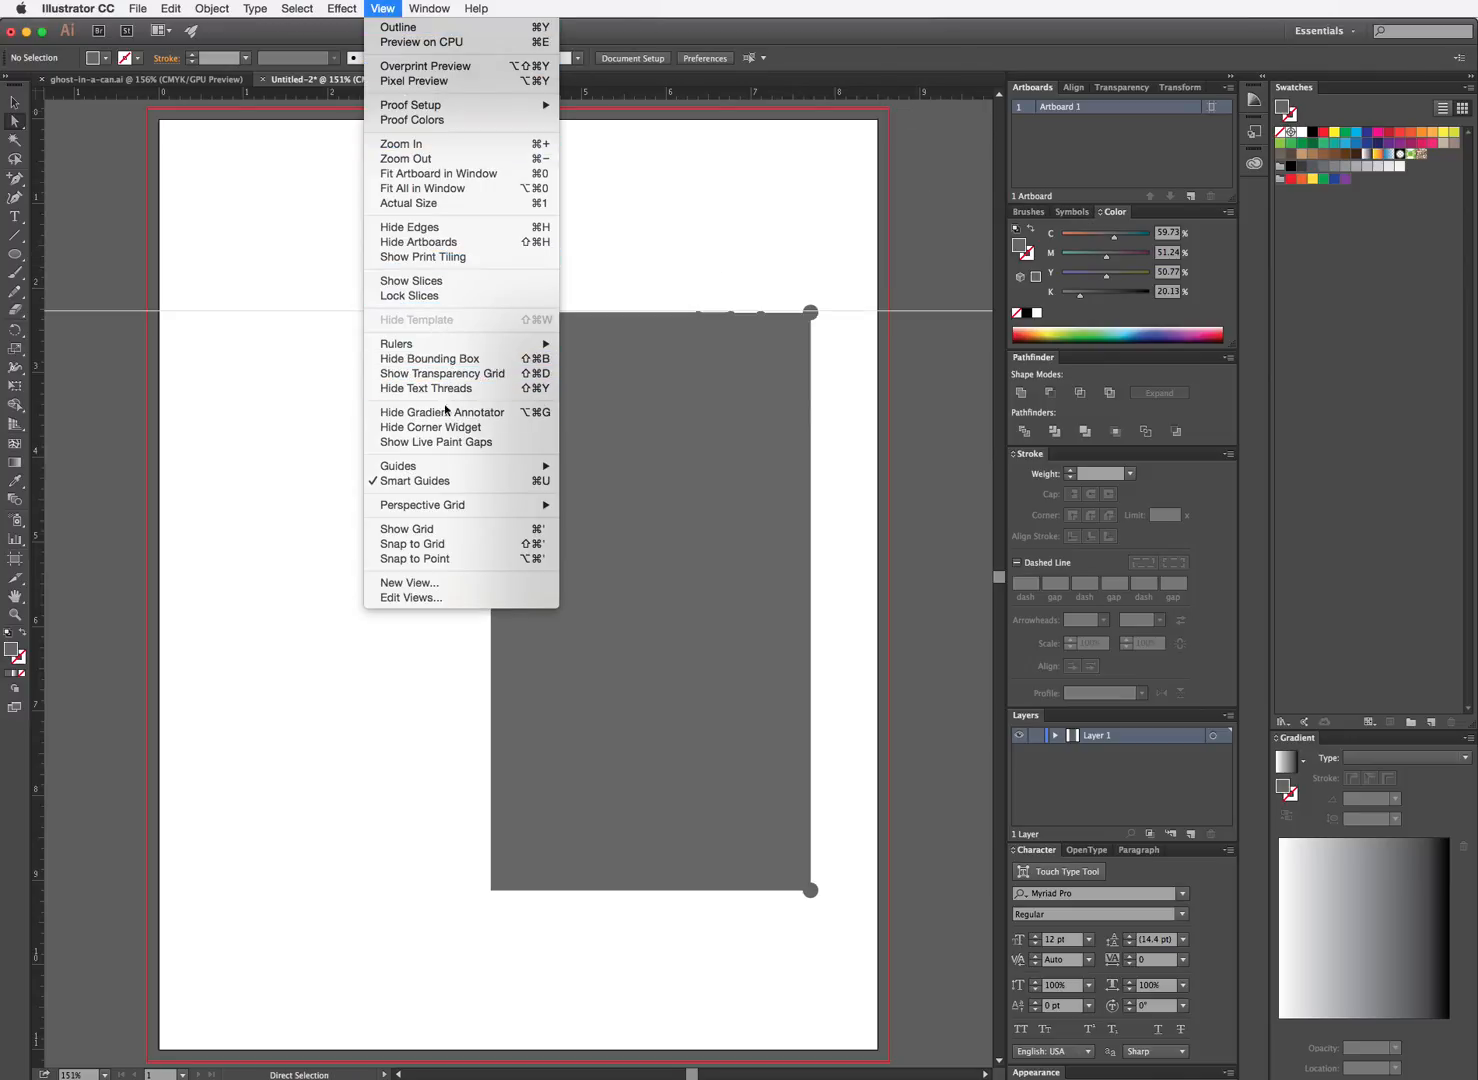
{"action": "mouse_move", "coordinate": [441, 466]}
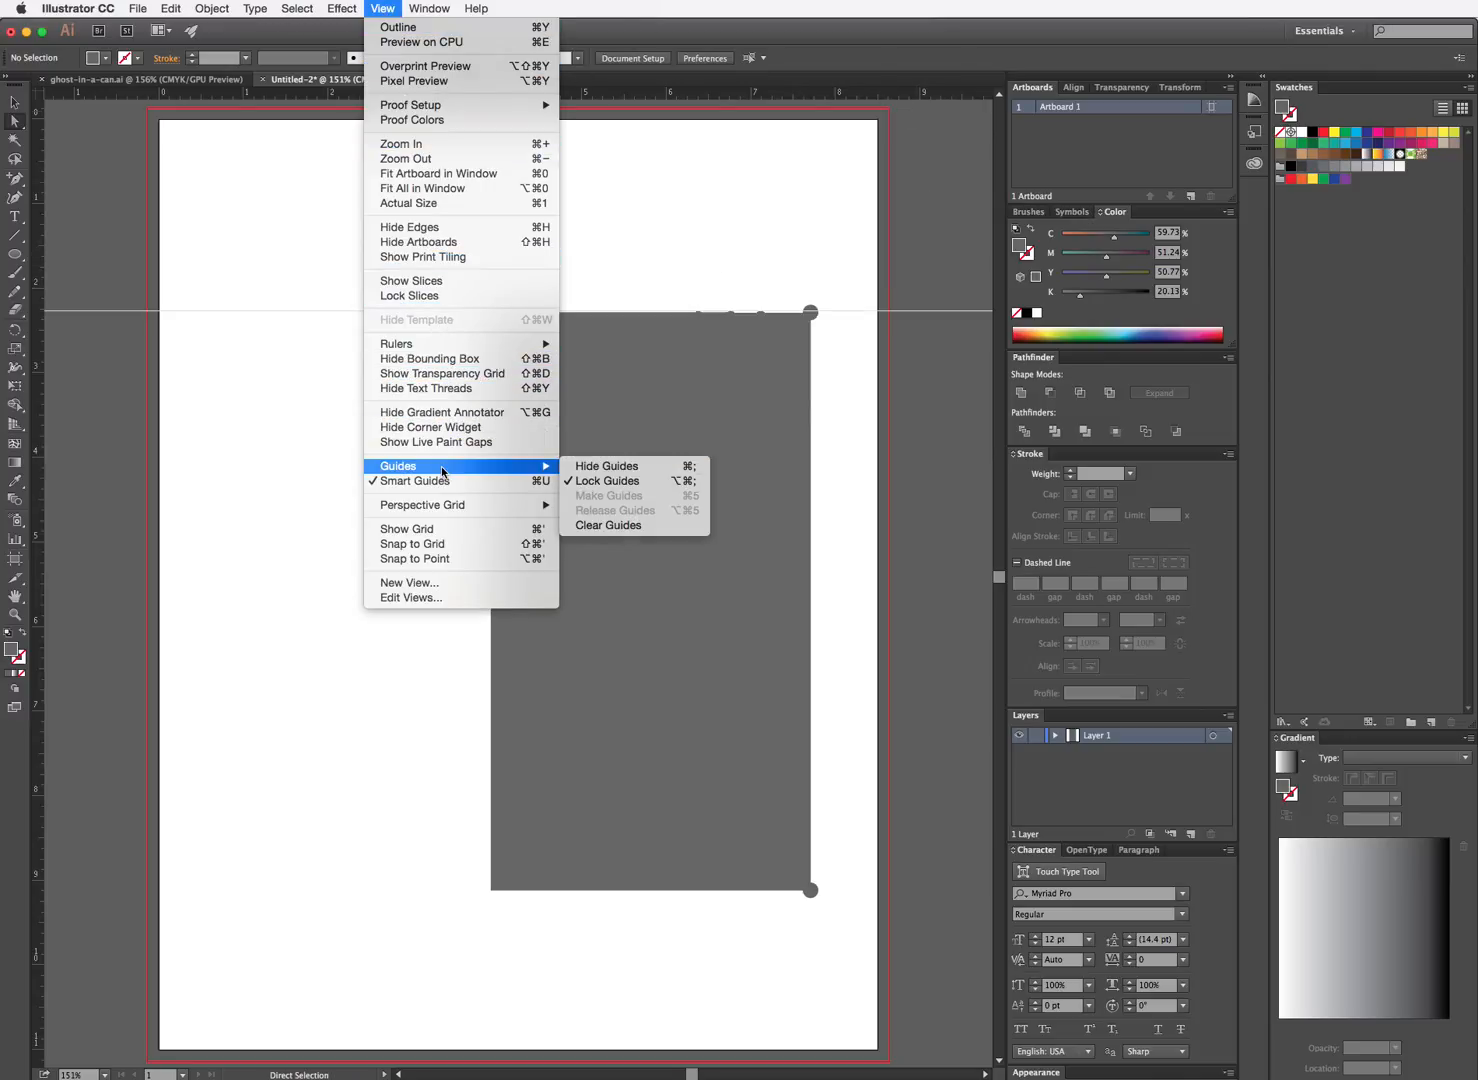
{"action": "left_click", "coordinate": [604, 482]}
{"action": "left_click_drag", "start_coordinate": [958, 311], "coordinate": [936, 88]}
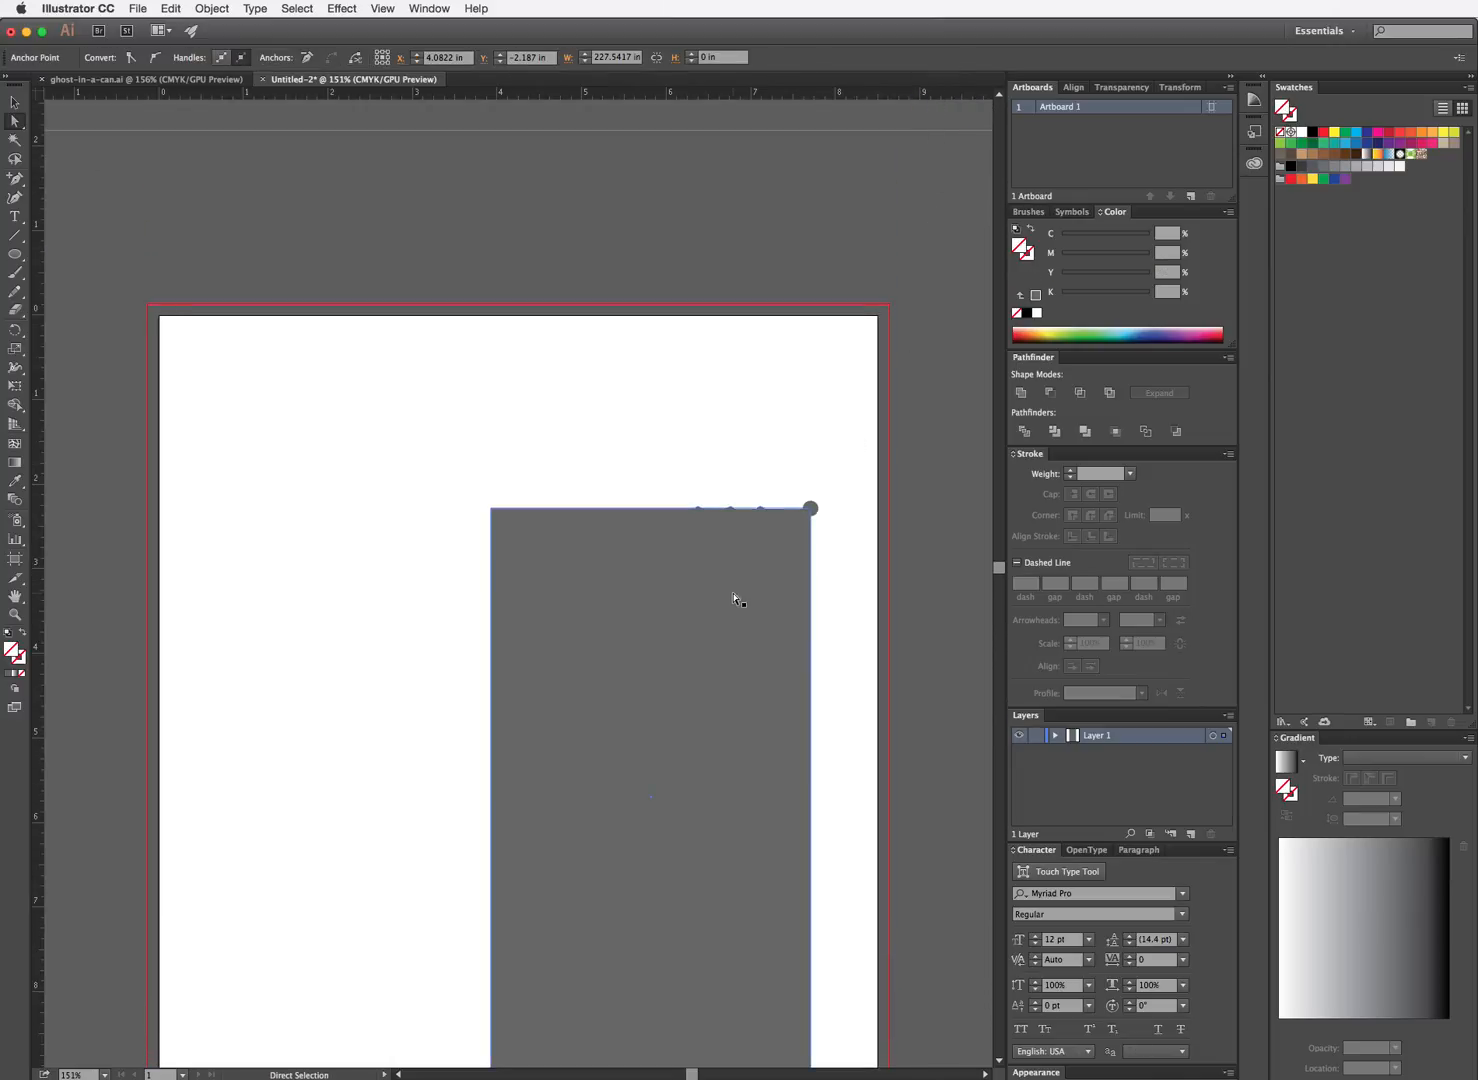
Select the rectangle and both corner circles and unite them into one shape with Pathfinder
{"action": "left_click", "coordinate": [15, 101]}
{"action": "scroll", "coordinate": [1001, 570], "scroll_direction": "down", "scroll_amount": 5}
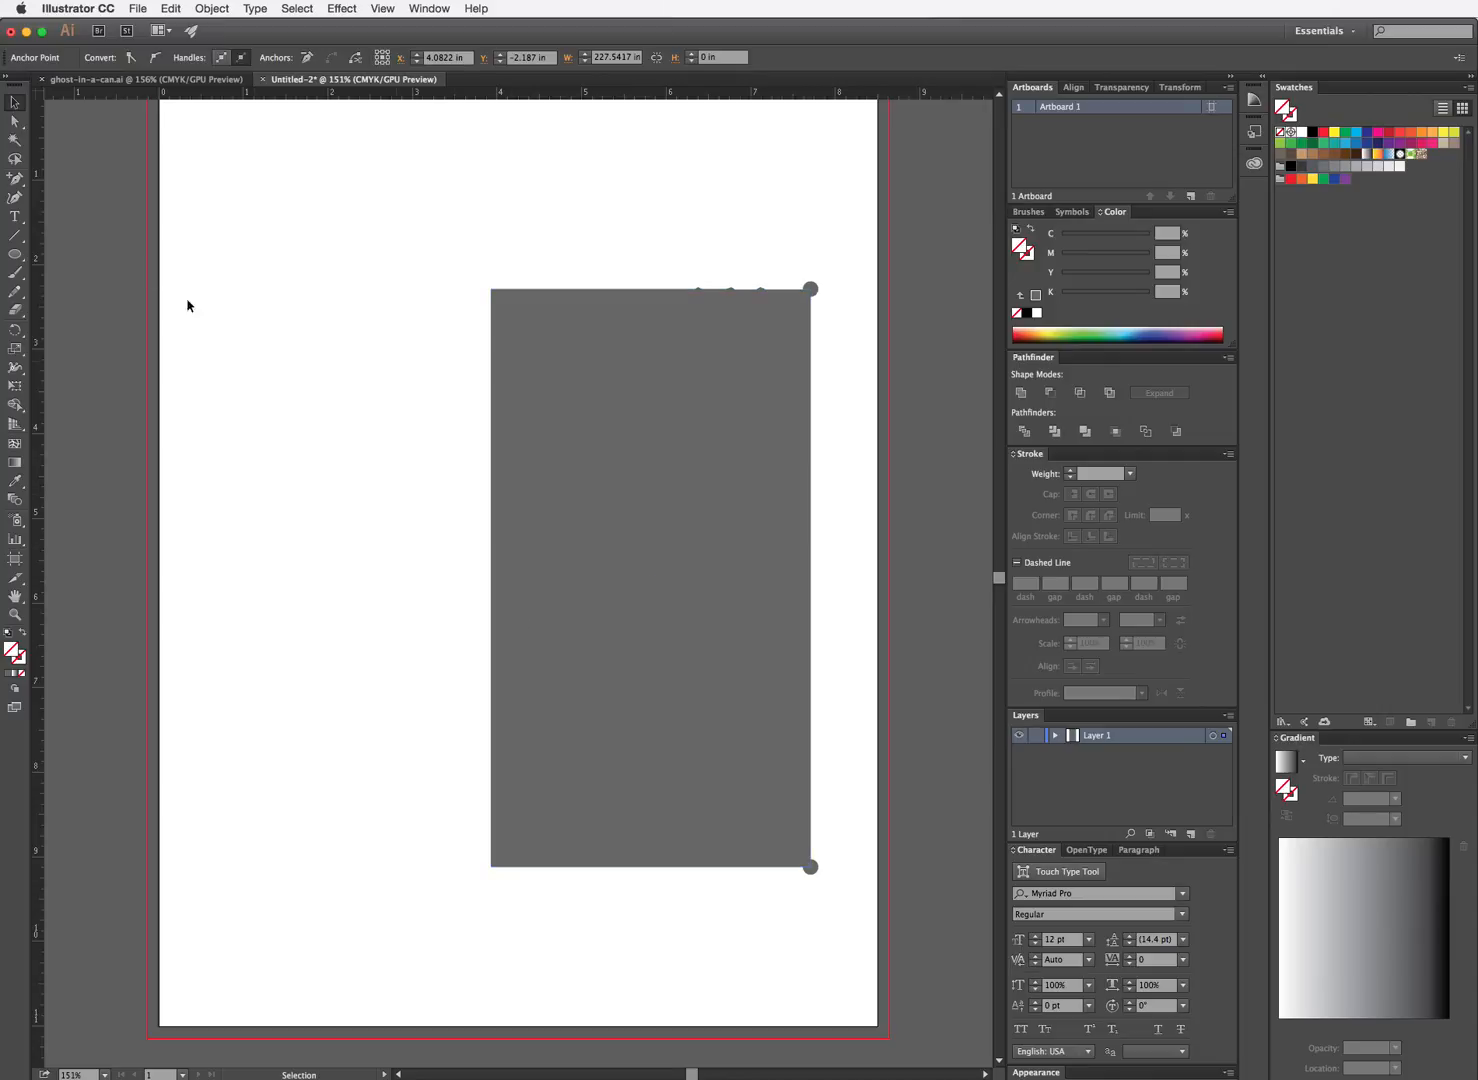
{"action": "left_click_drag", "start_coordinate": [438, 238], "coordinate": [840, 911]}
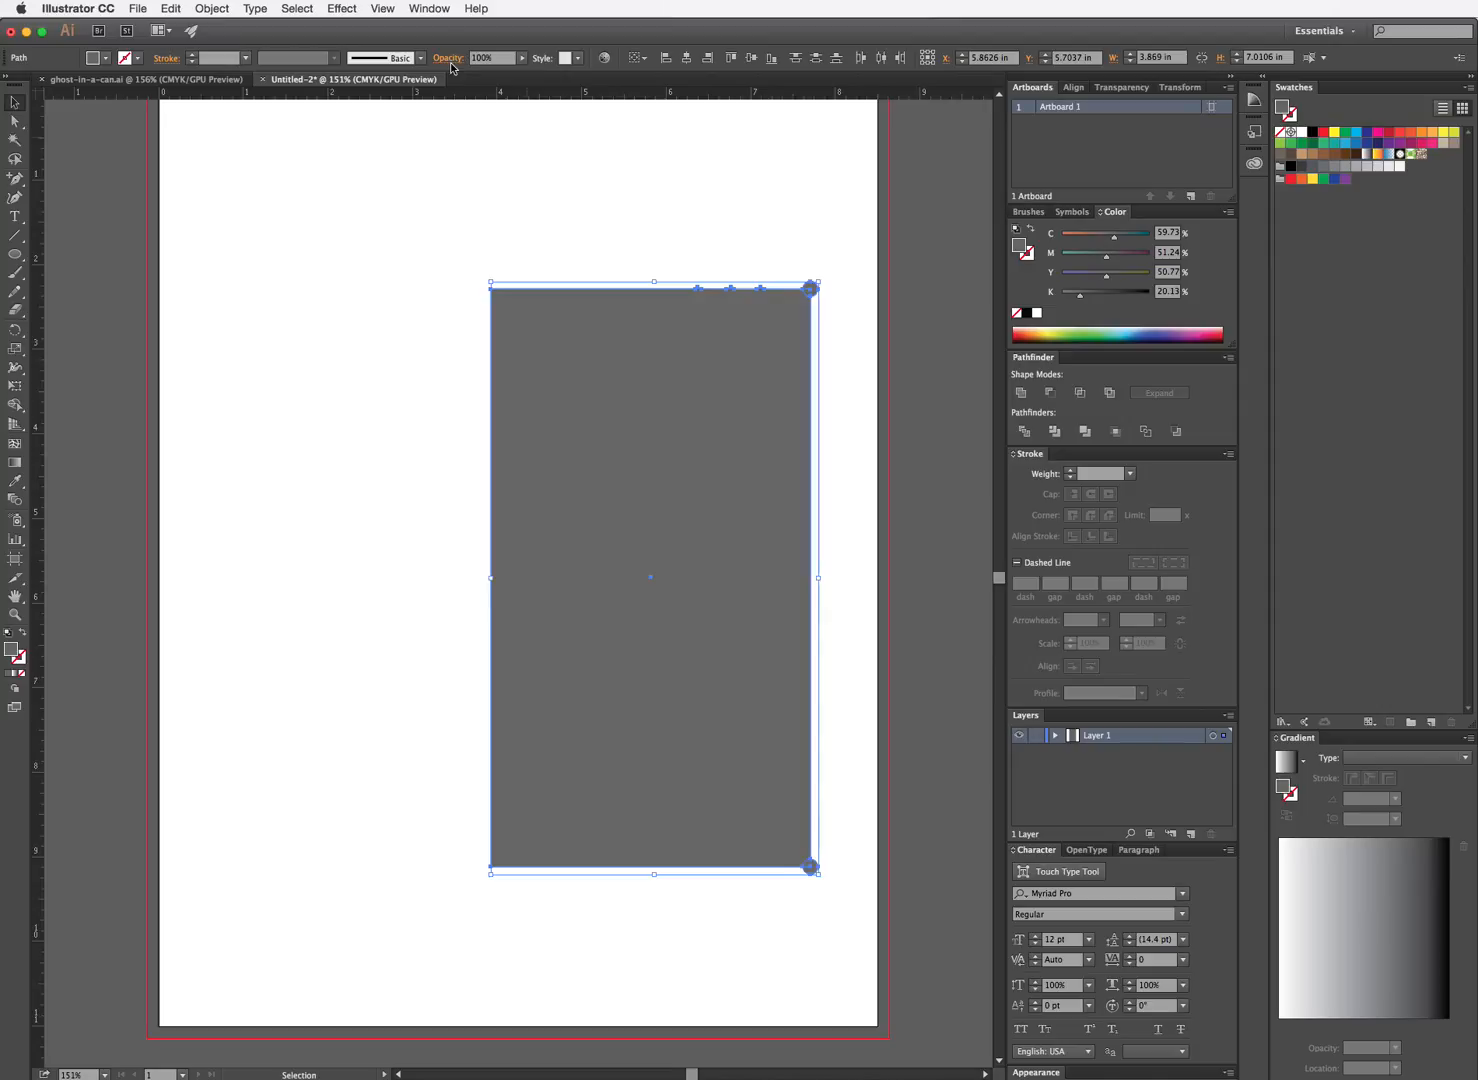
{"action": "left_click", "coordinate": [427, 8]}
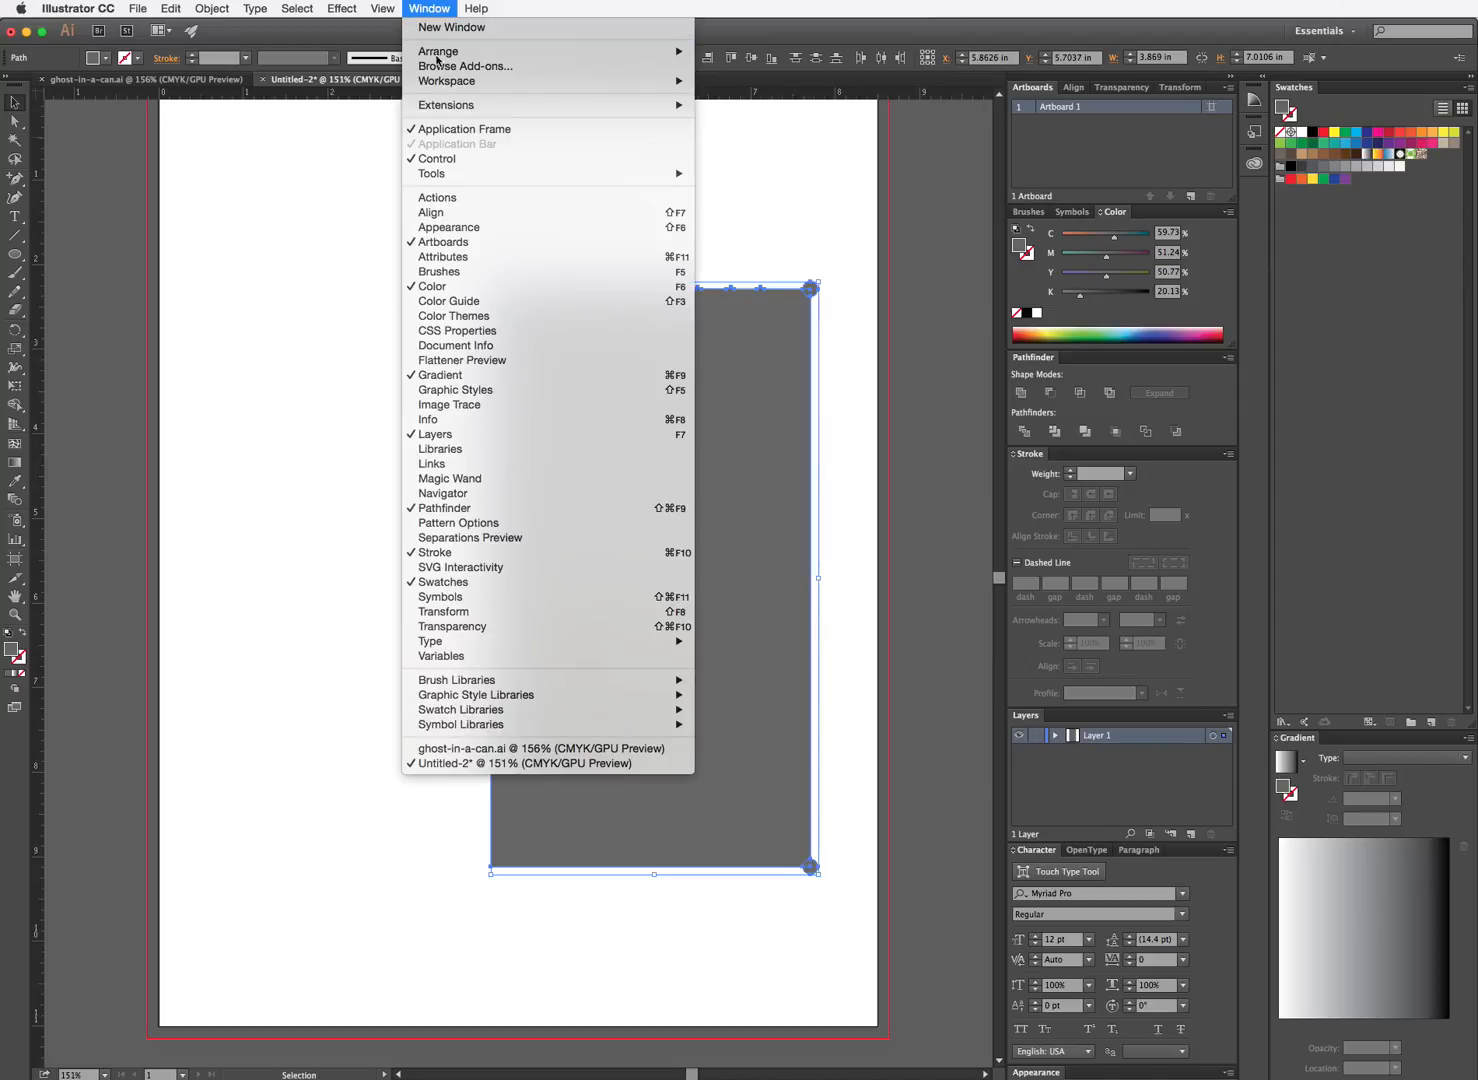
{"action": "mouse_move", "coordinate": [388, 8]}
{"action": "left_click", "coordinate": [1033, 478]}
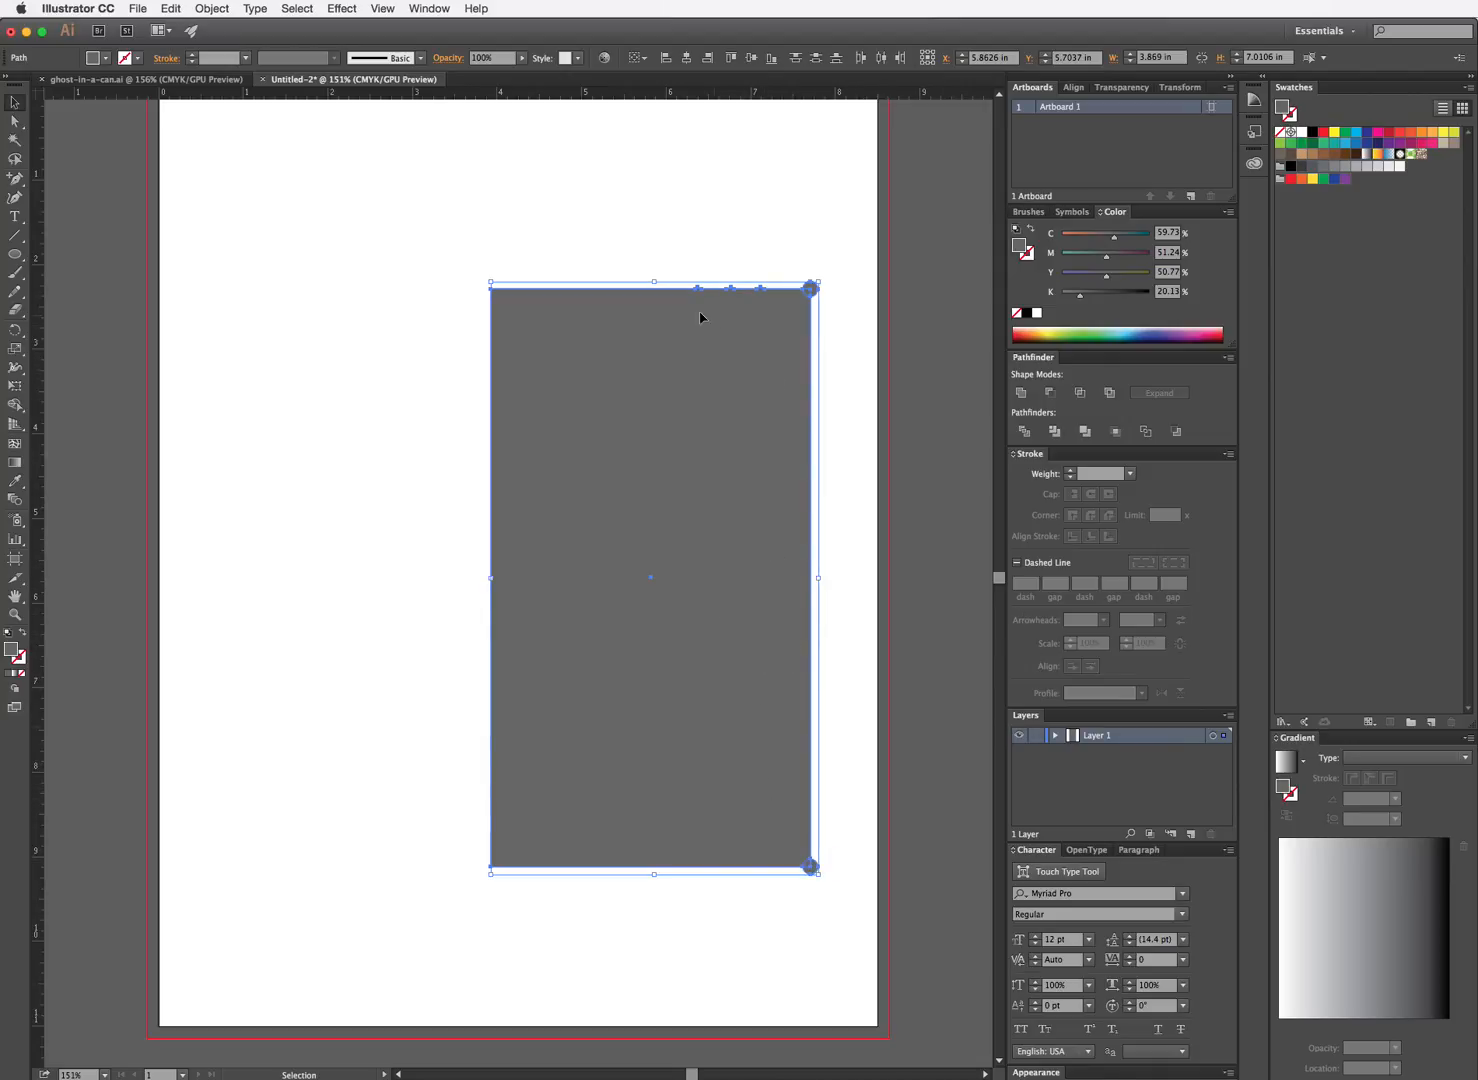
{"action": "left_click", "coordinate": [1021, 393]}
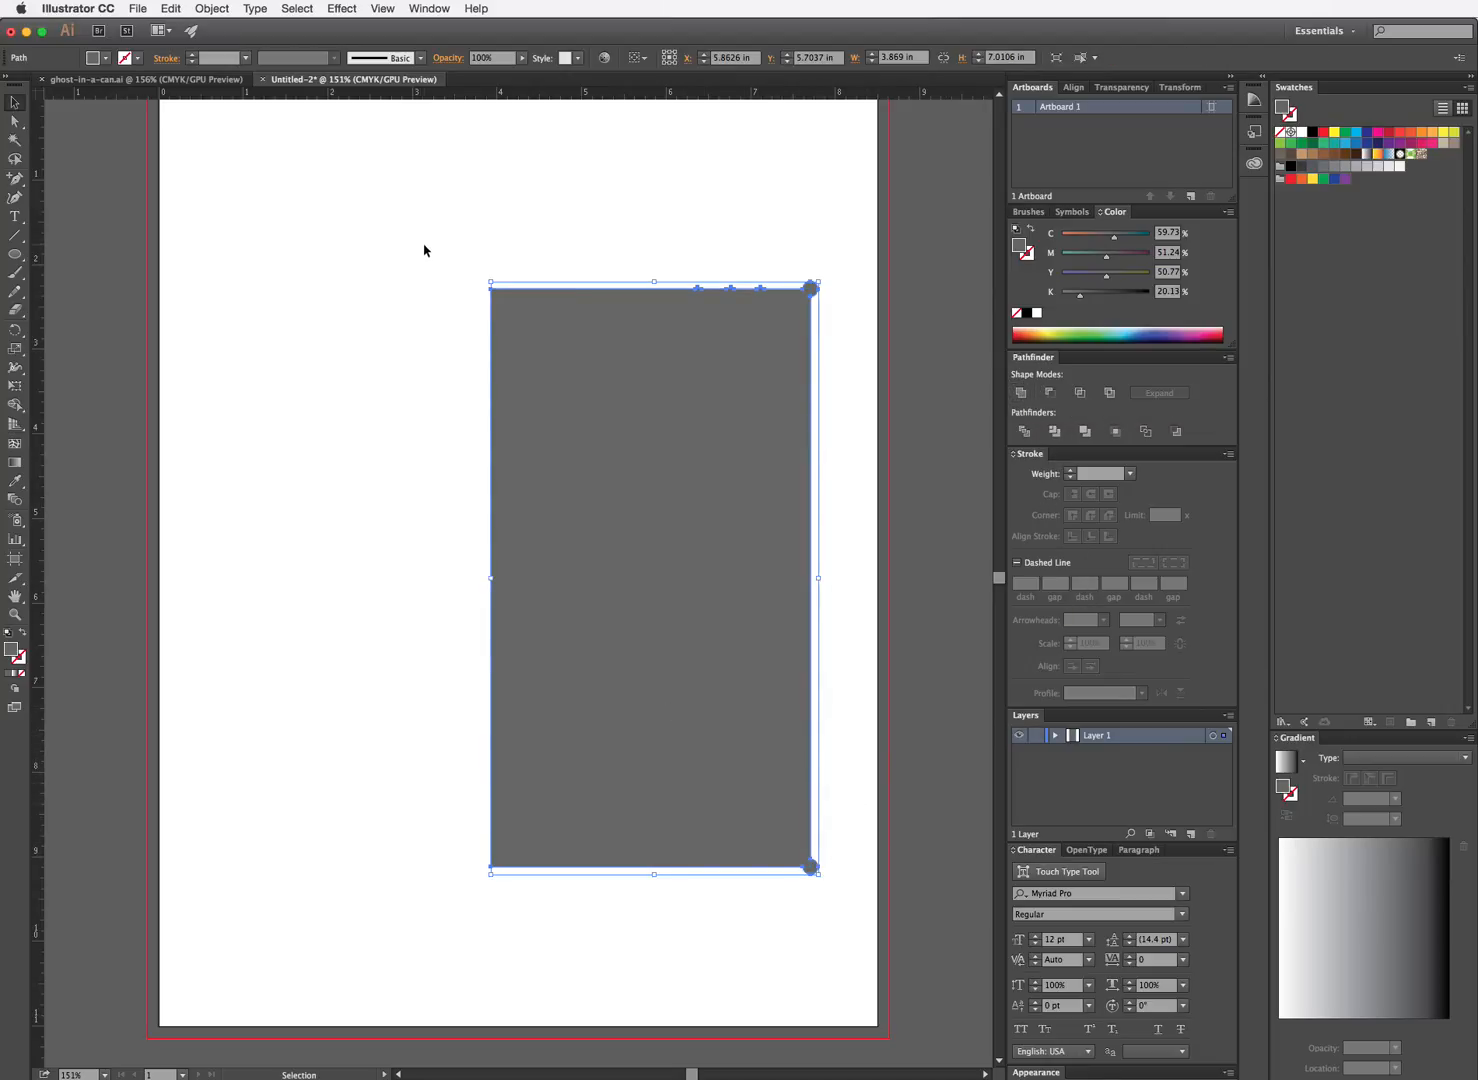
Apply a 3D Revolve effect to the united silhouette, 360° around its left edge with plastic shading, and preview it before accepting
{"action": "left_click", "coordinate": [338, 7]}
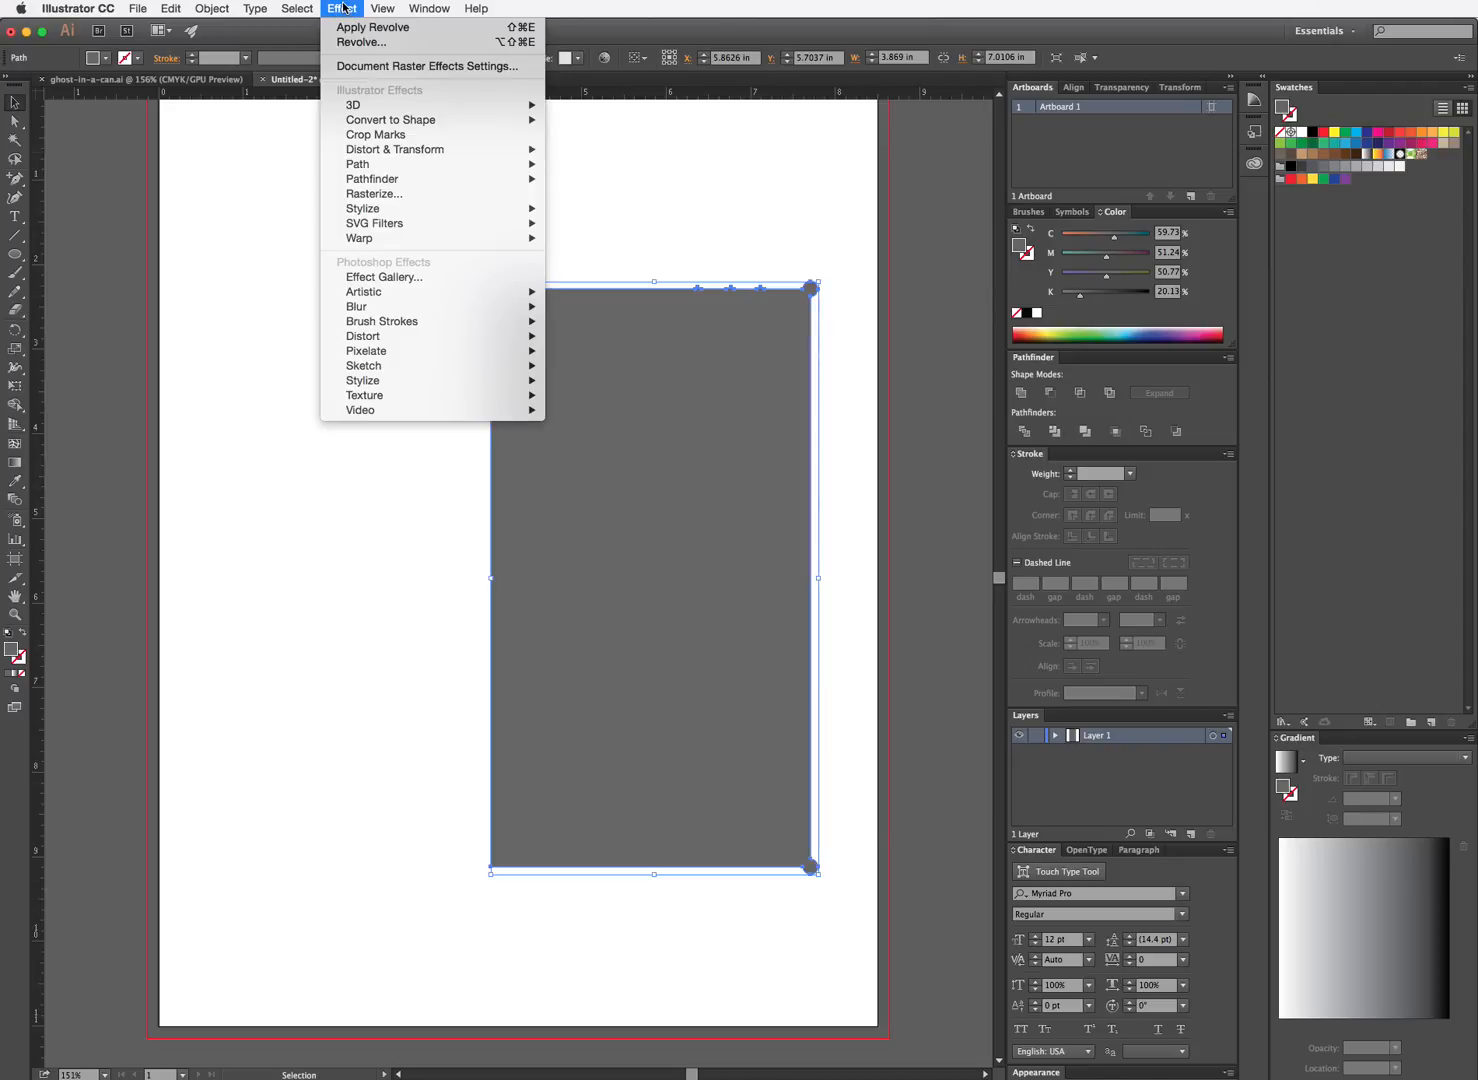
{"action": "mouse_move", "coordinate": [364, 107]}
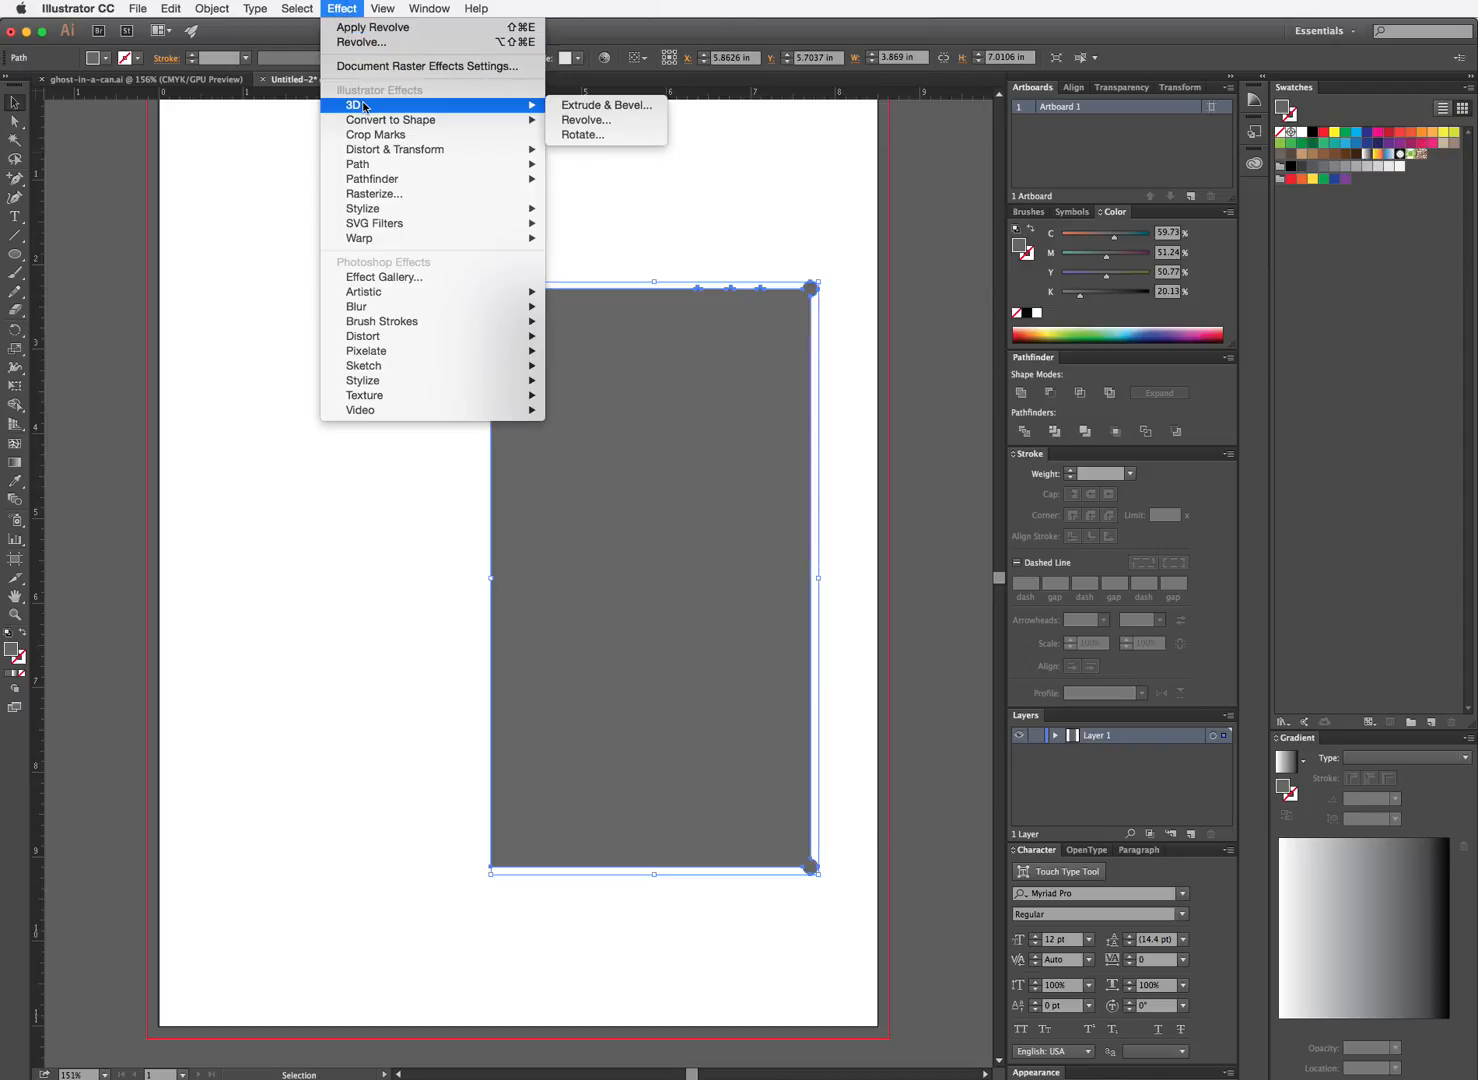
{"action": "left_click", "coordinate": [620, 123]}
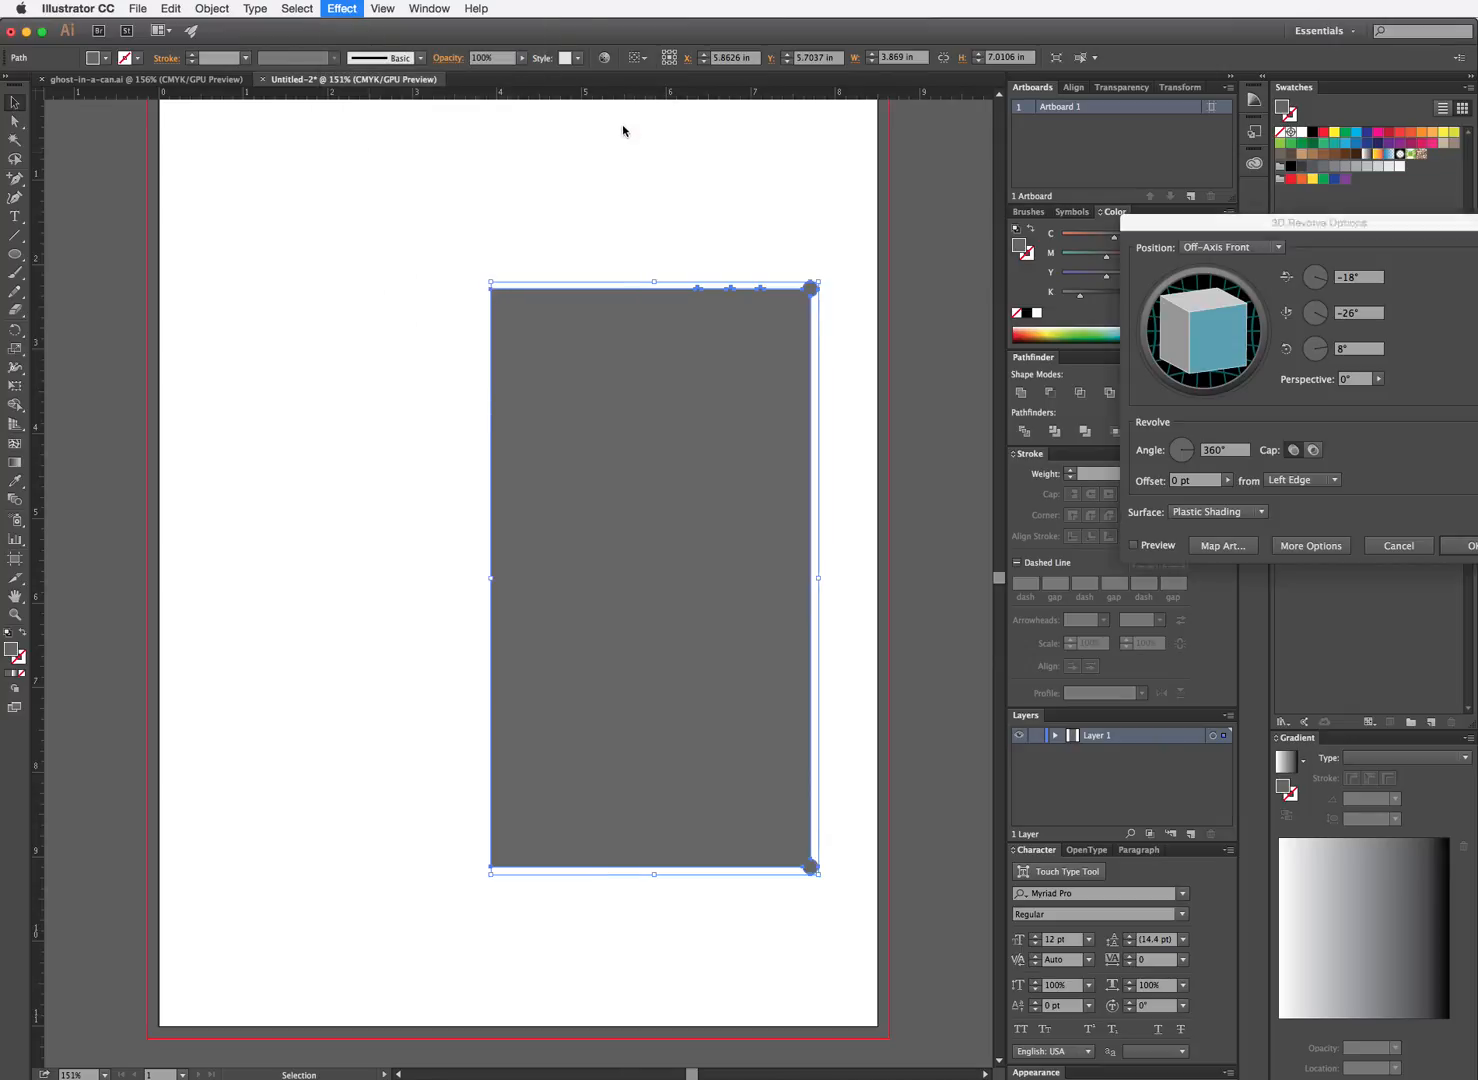
{"action": "left_click", "coordinate": [1134, 546]}
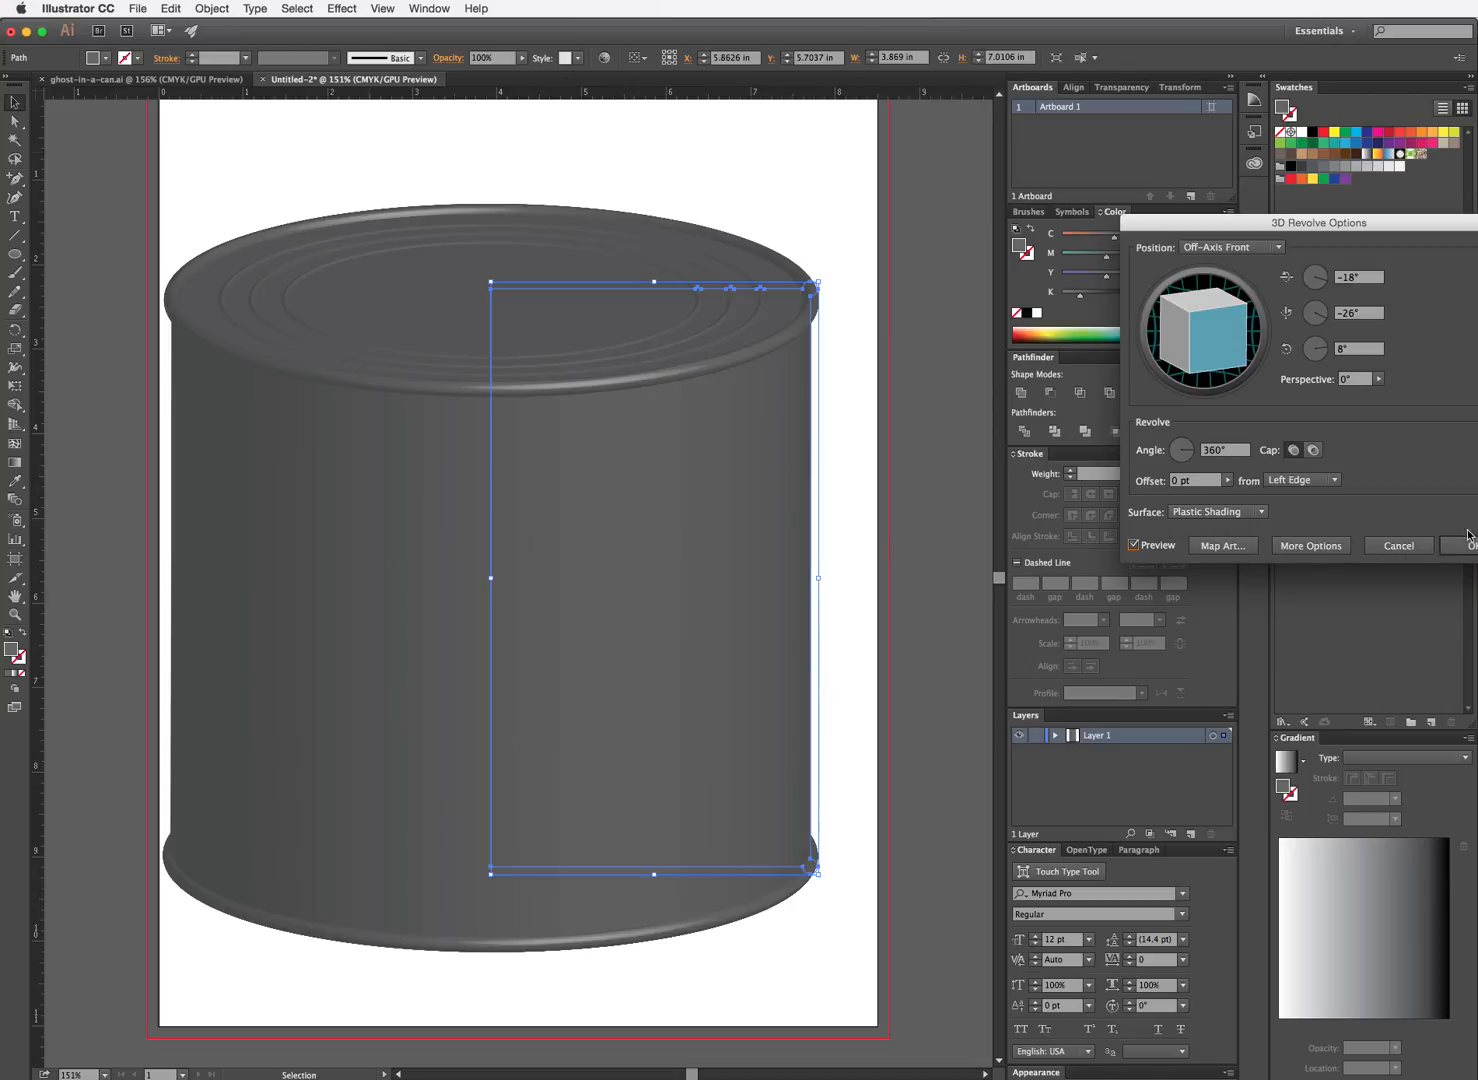
{"action": "left_click_drag", "start_coordinate": [1436, 228], "coordinate": [1353, 221]}
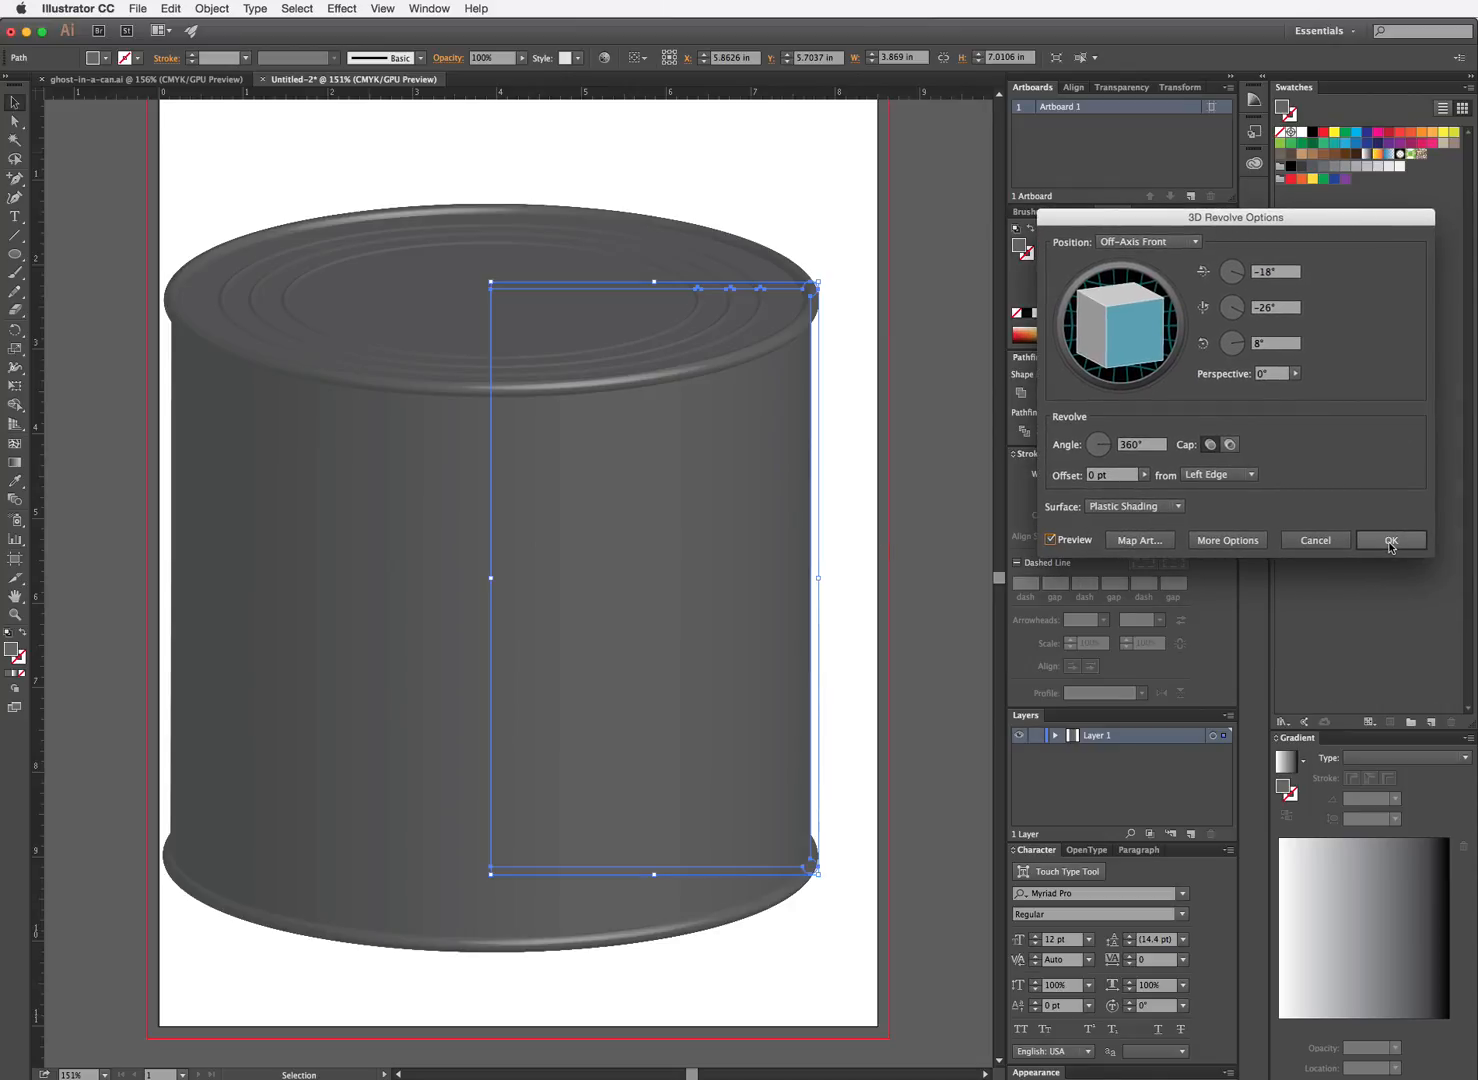
{"action": "left_click", "coordinate": [1392, 542]}
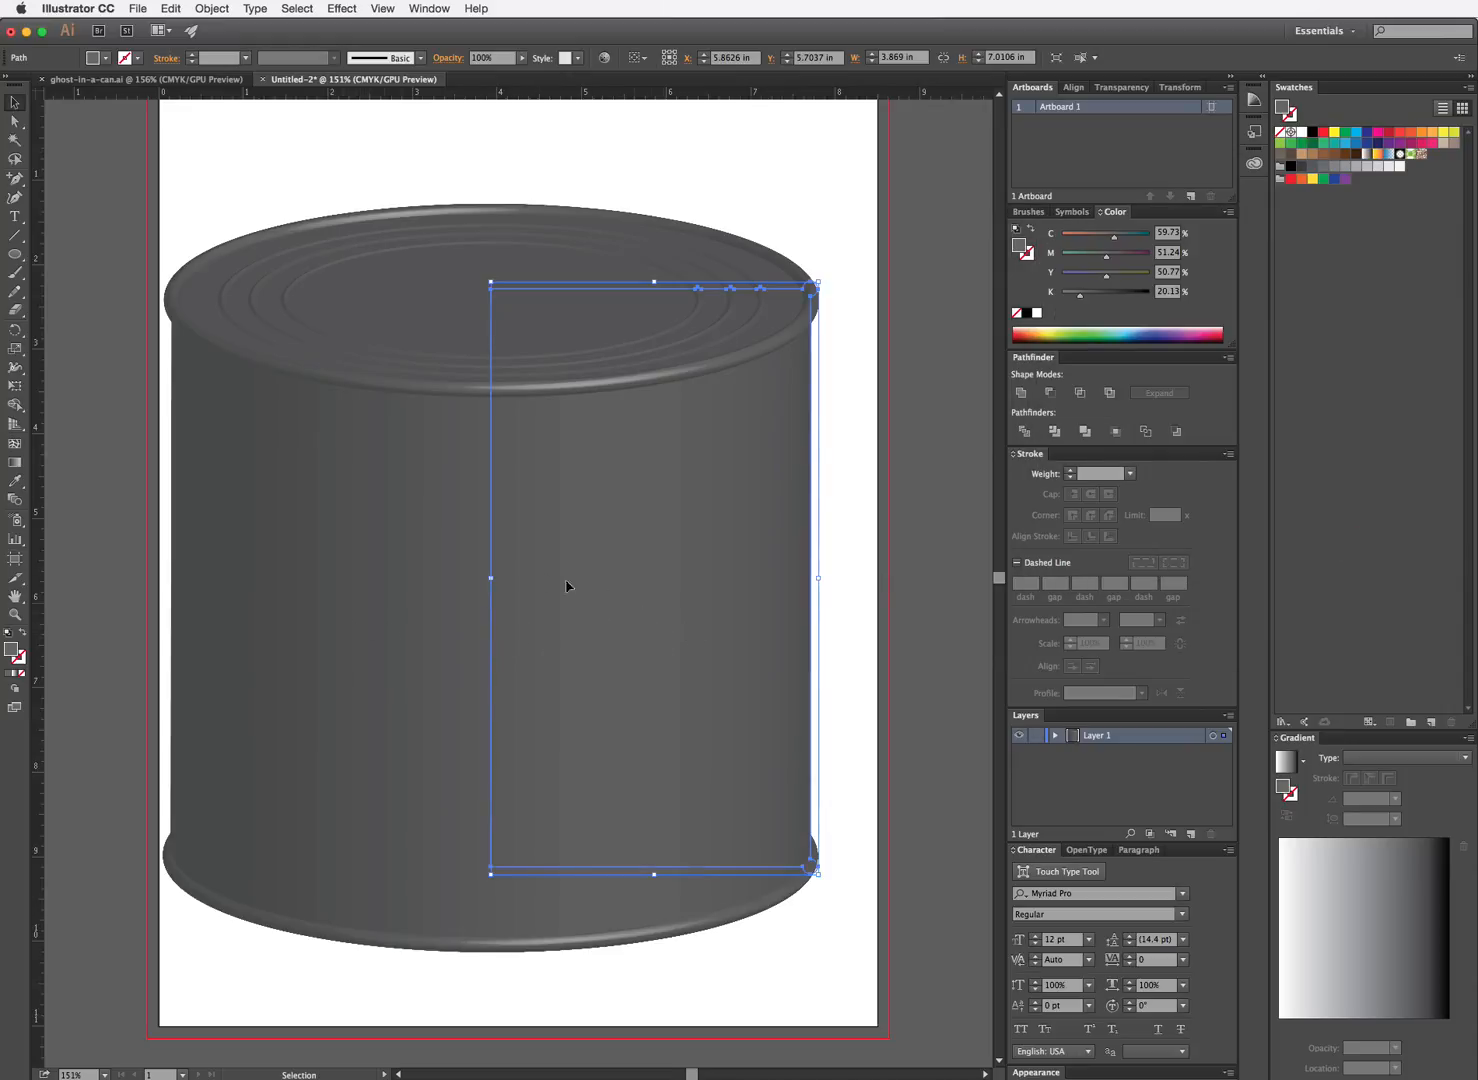
Narrow the revolved profile to about 3.35 in wide and shift the can slightly to the right on the artboard
{"action": "left_click_drag", "start_coordinate": [491, 582], "coordinate": [528, 582]}
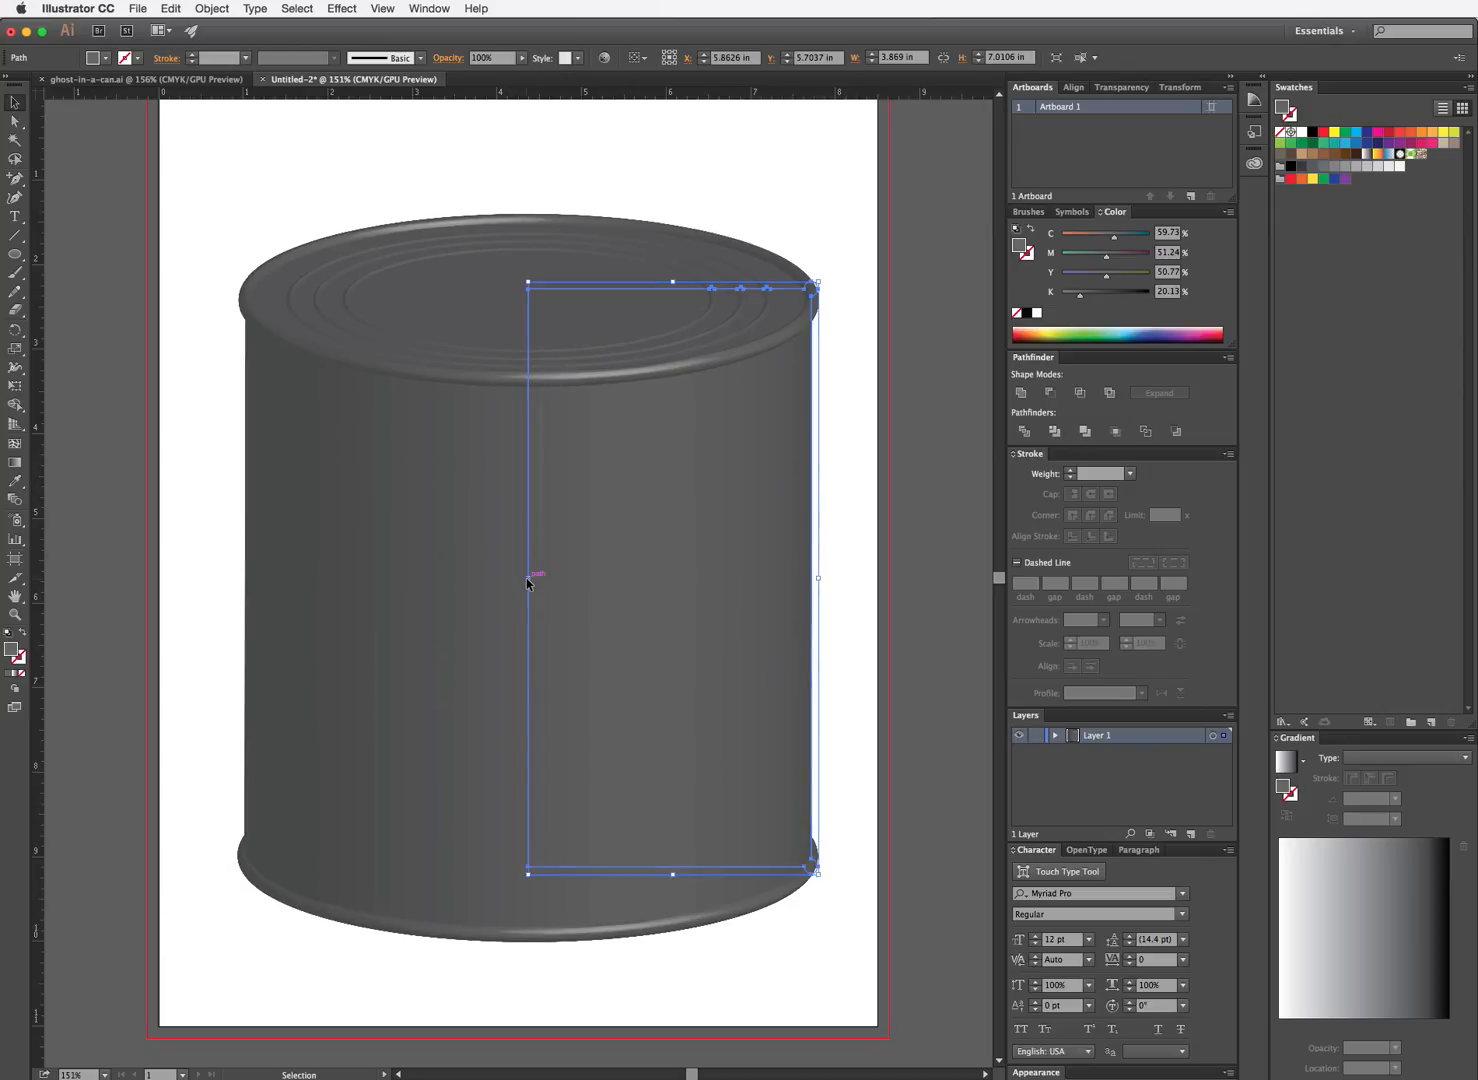
{"action": "left_click_drag", "start_coordinate": [818, 579], "coordinate": [809, 580]}
{"action": "left_click_drag", "start_coordinate": [699, 631], "coordinate": [705, 628]}
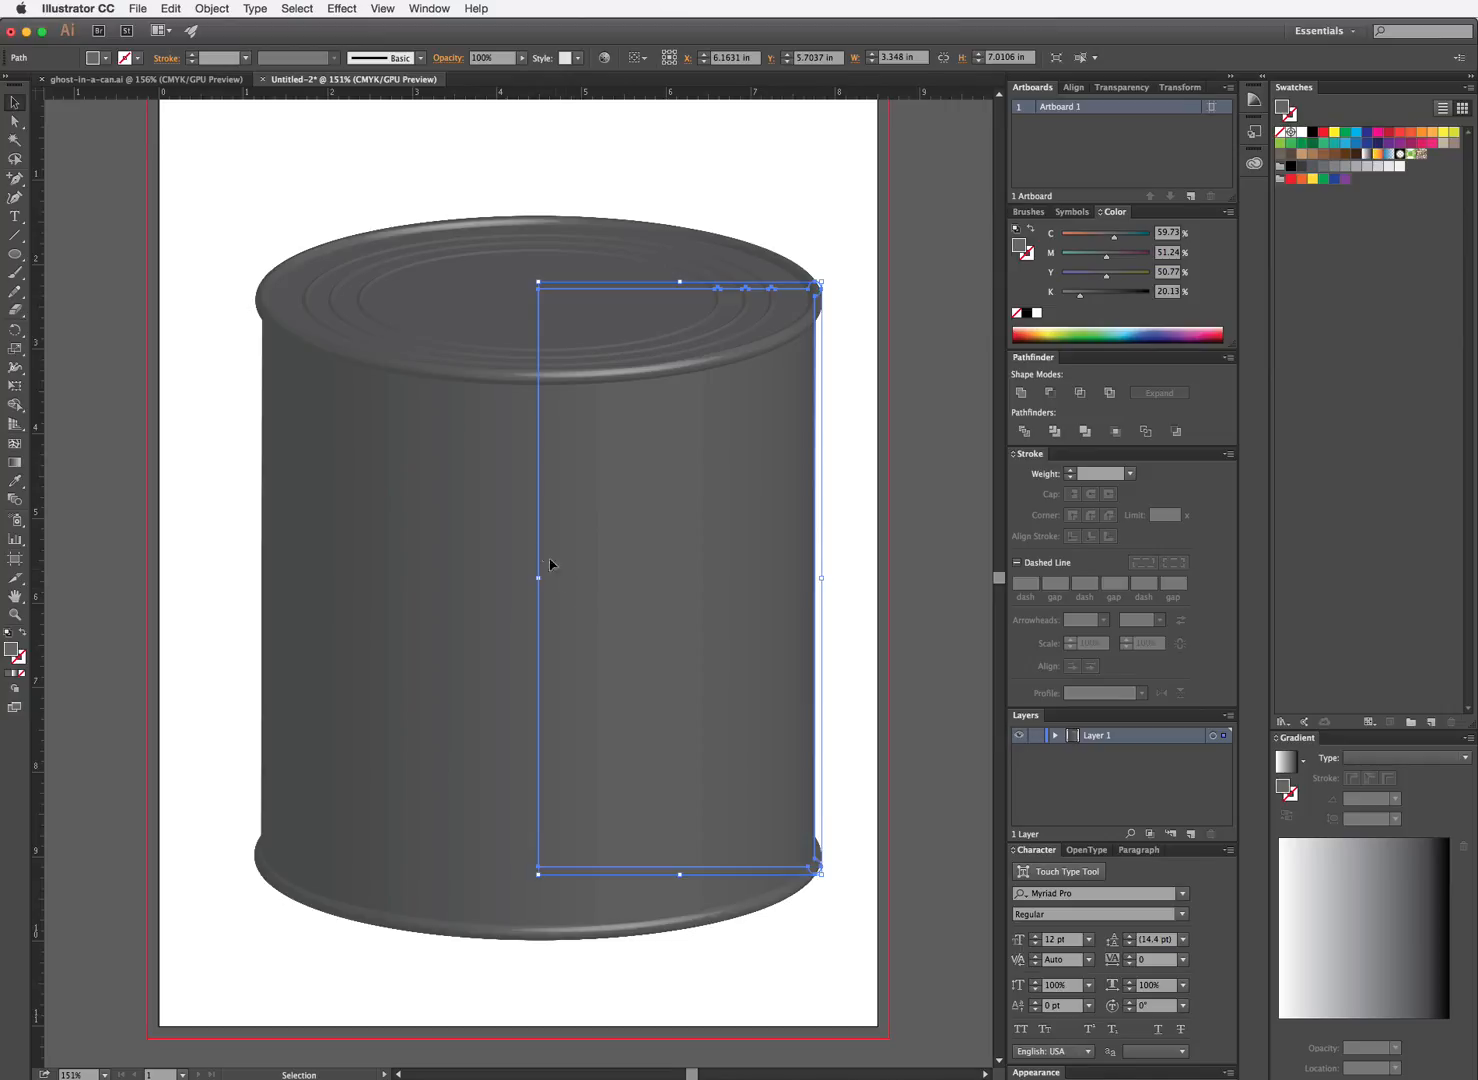
{"action": "left_click", "coordinate": [19, 101]}
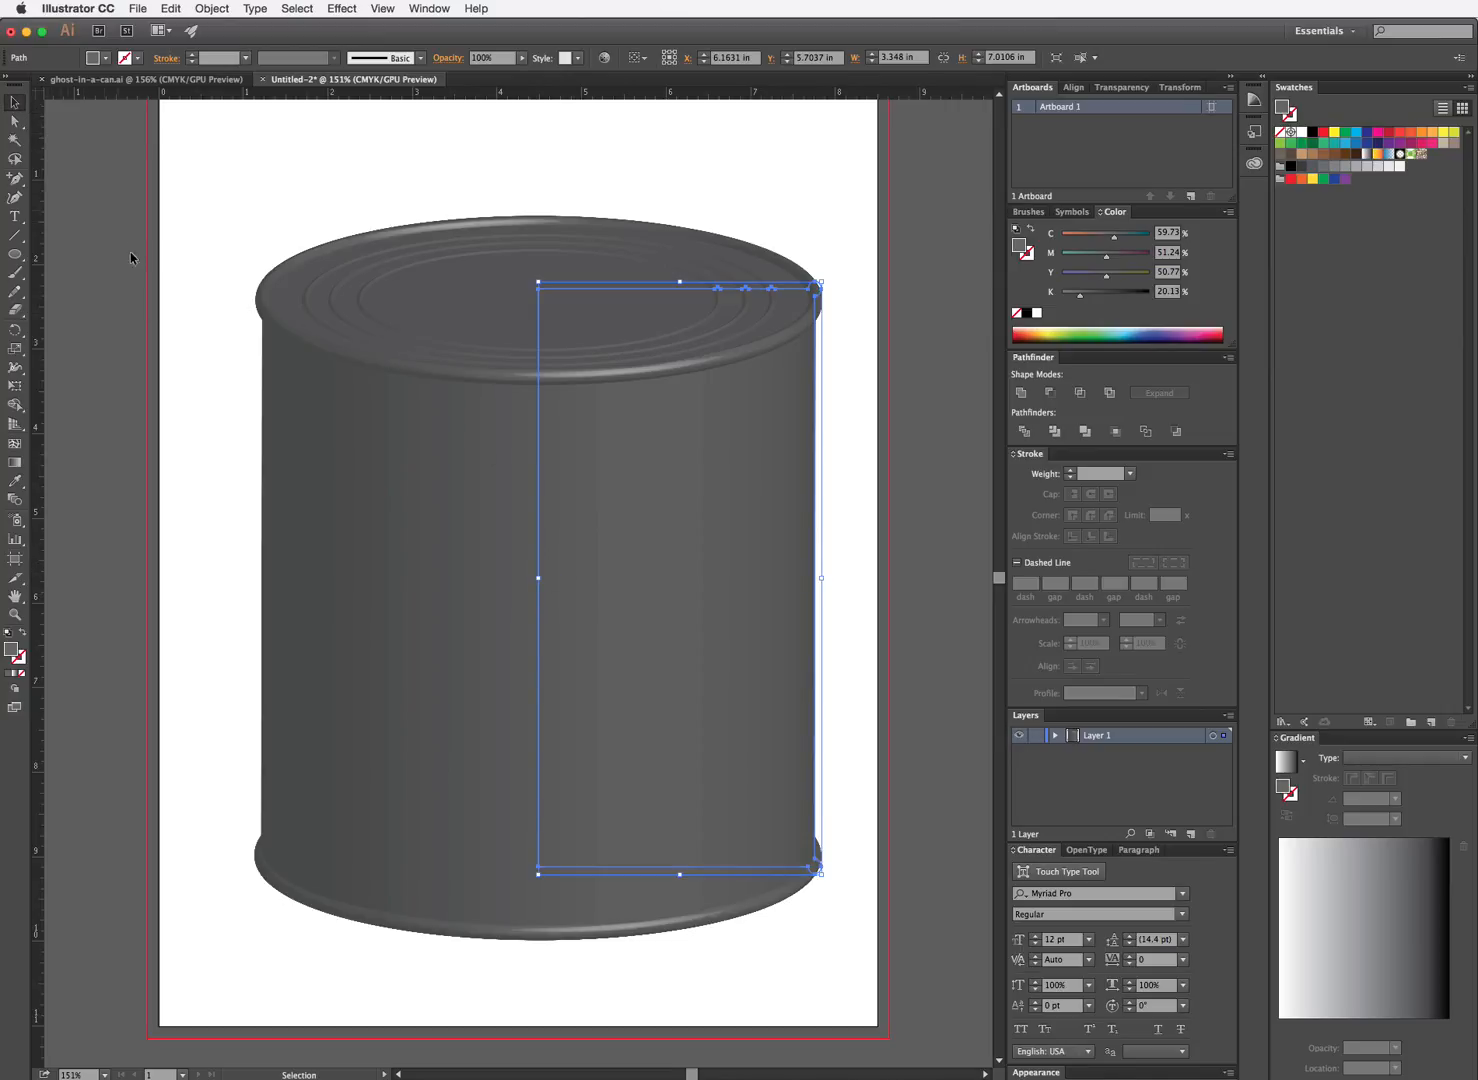